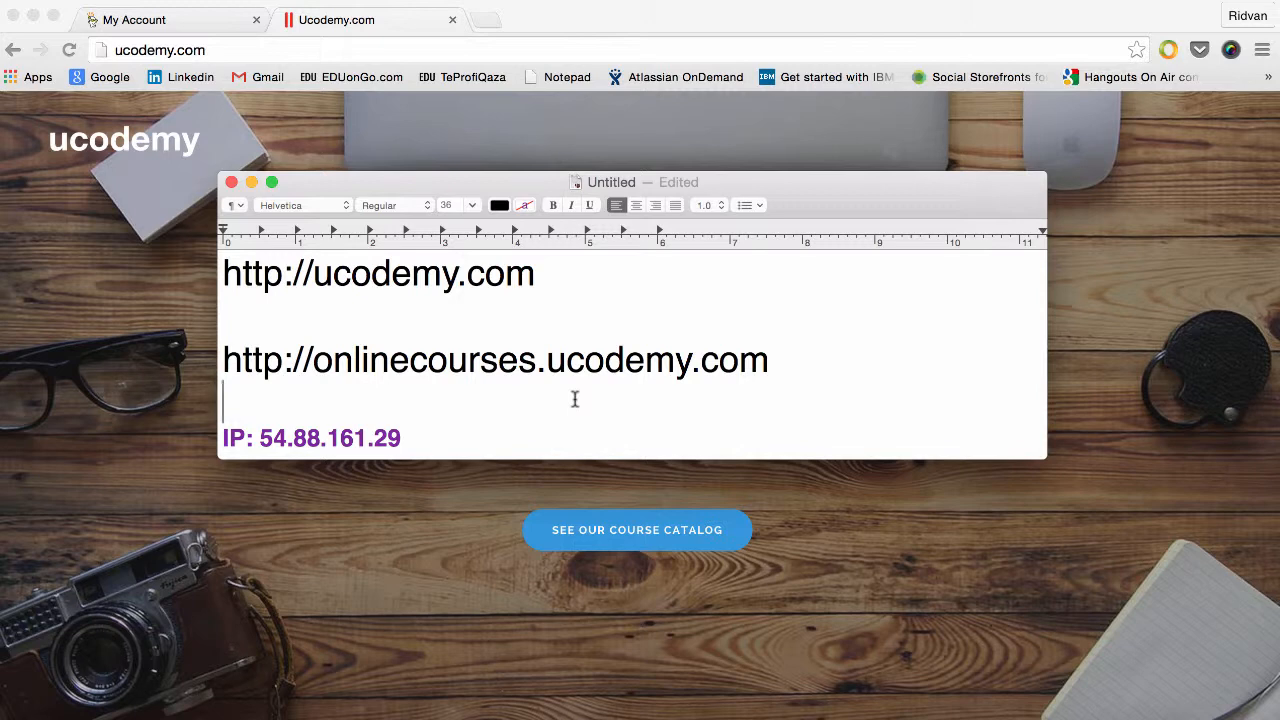
# Open the course catalog from the ucodemy.com home page and check the subdomain in its address.
pyautogui.moveTo(536, 276); pyautogui.dragTo(316, 278)
pyautogui.click(359, 502)
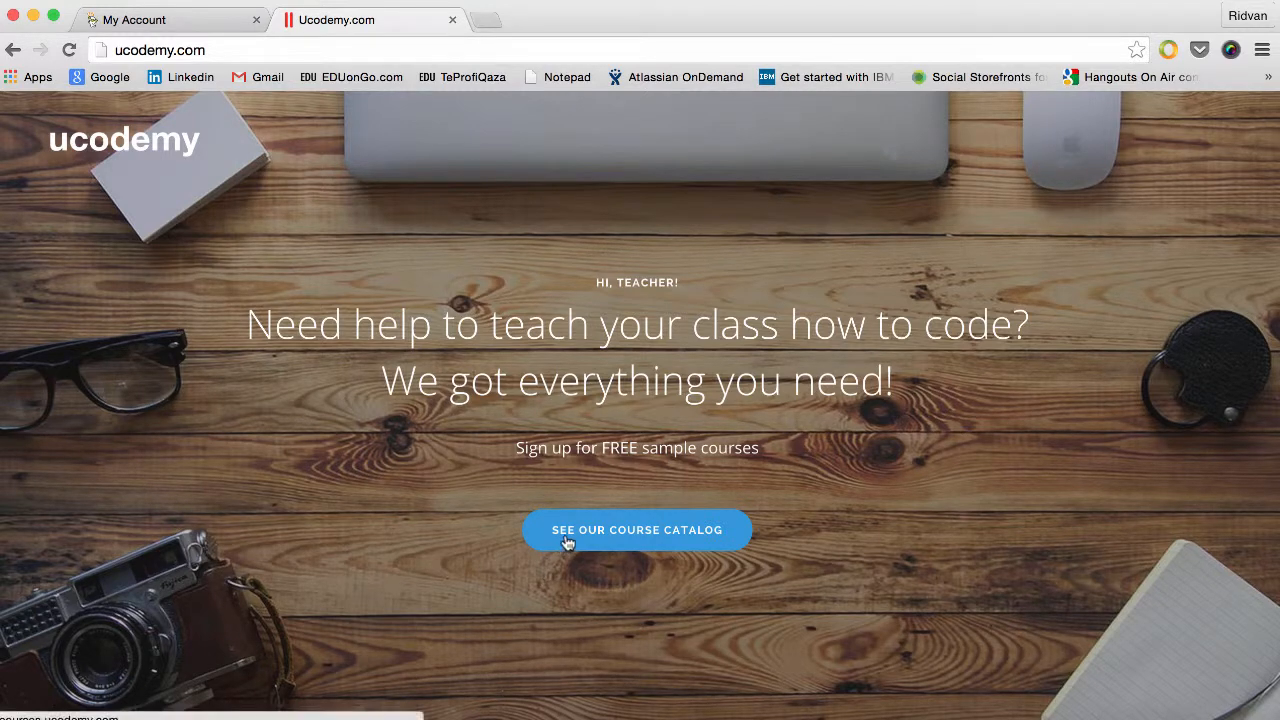
pyautogui.click(670, 533)
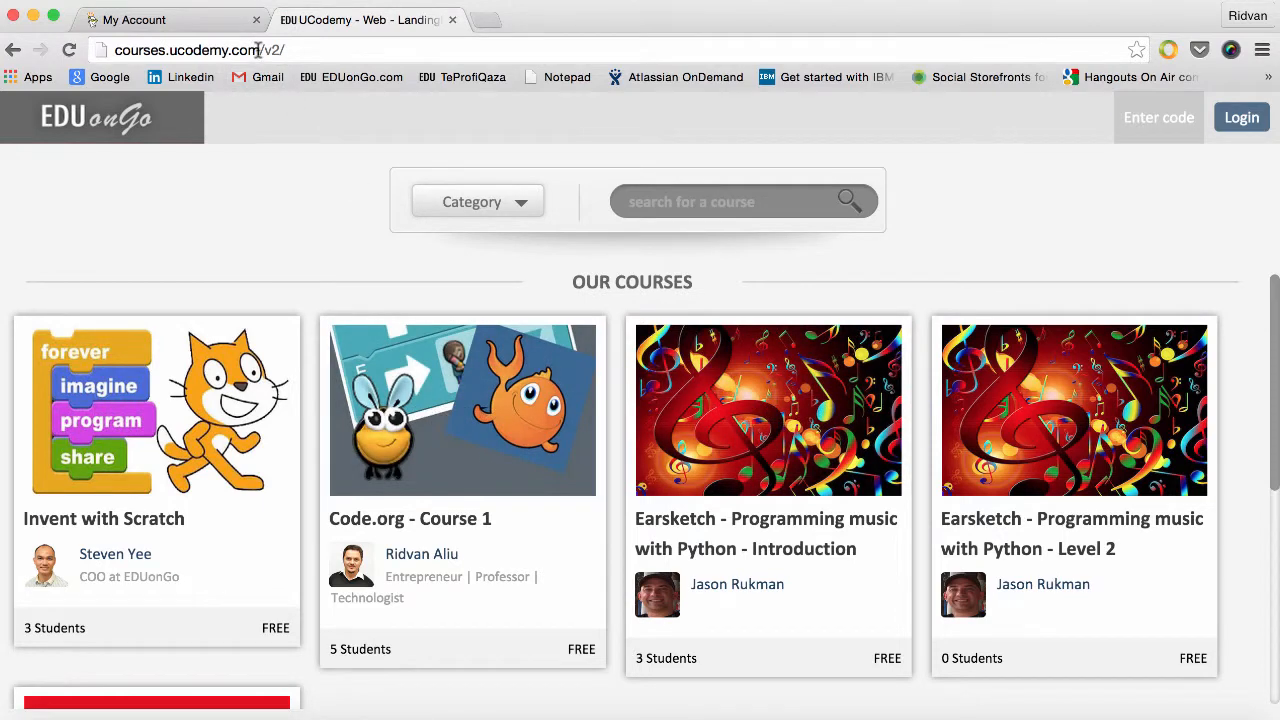
pyautogui.moveTo(258, 50); pyautogui.dragTo(110, 52)
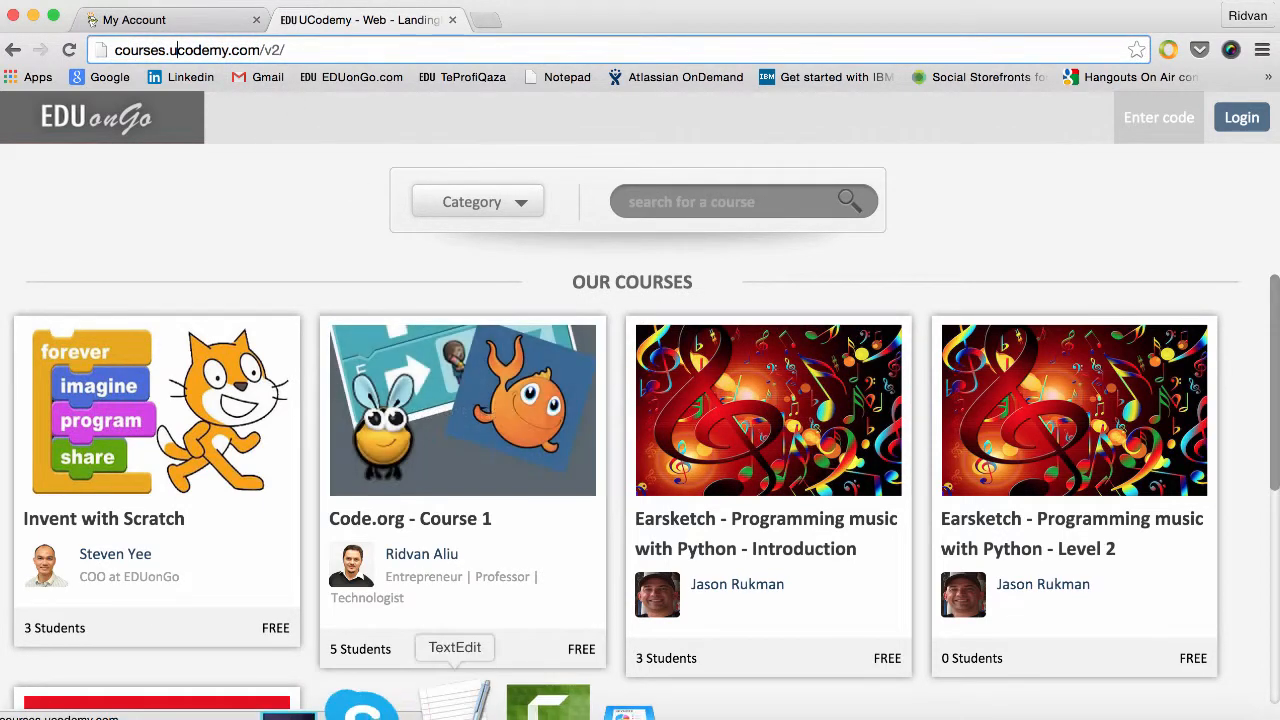
# Switch to the TextEdit note and review the onlinecourses subdomain prefix and the IP address.
pyautogui.click(455, 705)
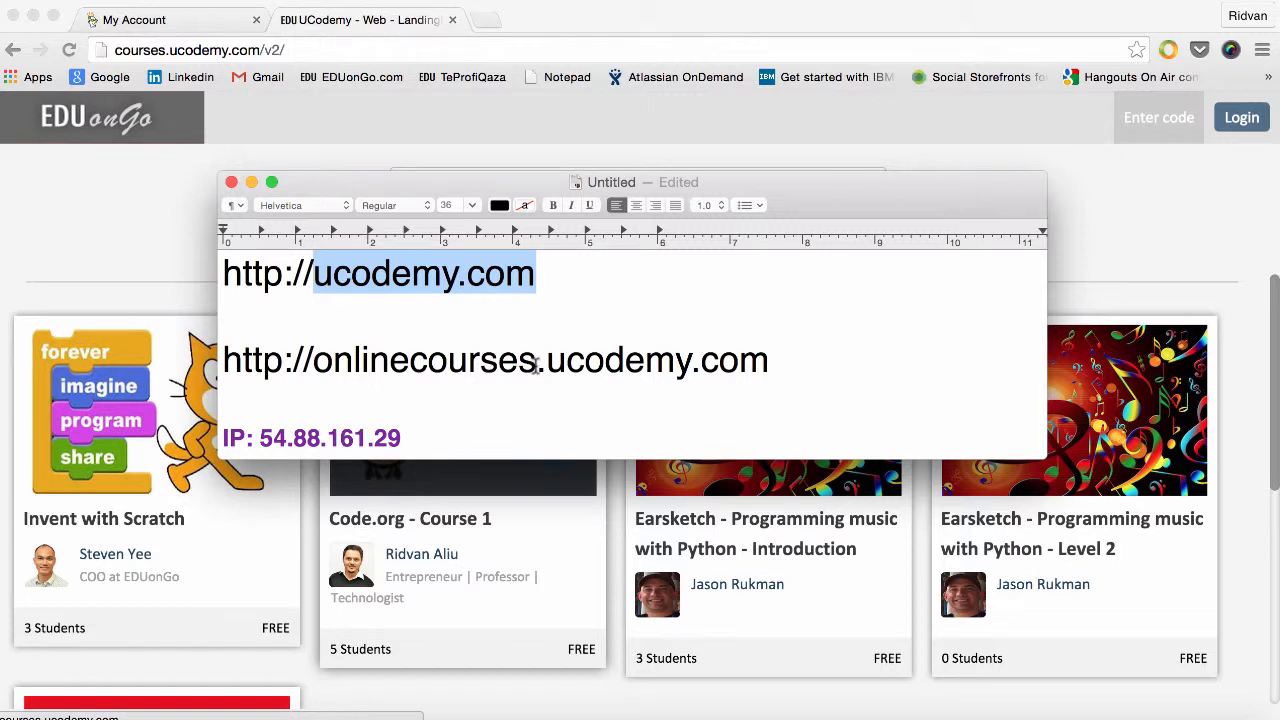
pyautogui.moveTo(537, 368); pyautogui.dragTo(320, 362)
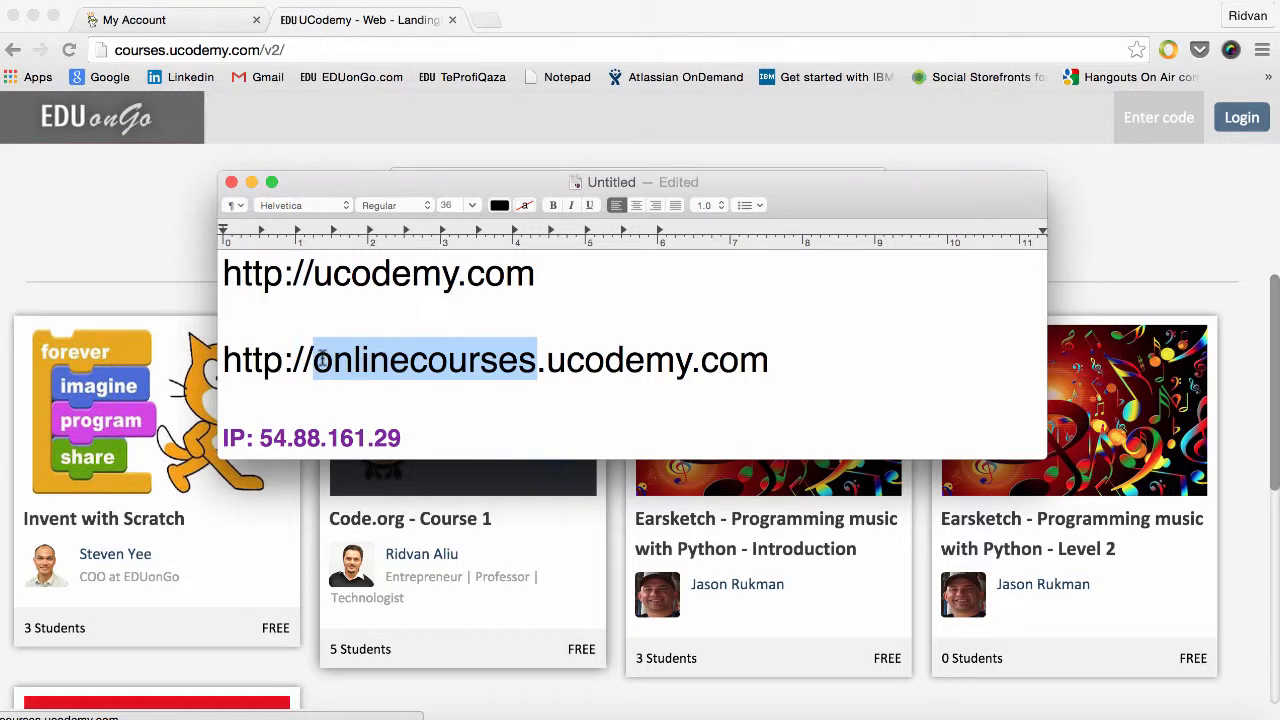
pyautogui.click(362, 360)
pyautogui.moveTo(322, 360); pyautogui.dragTo(530, 370)
pyautogui.click(530, 368)
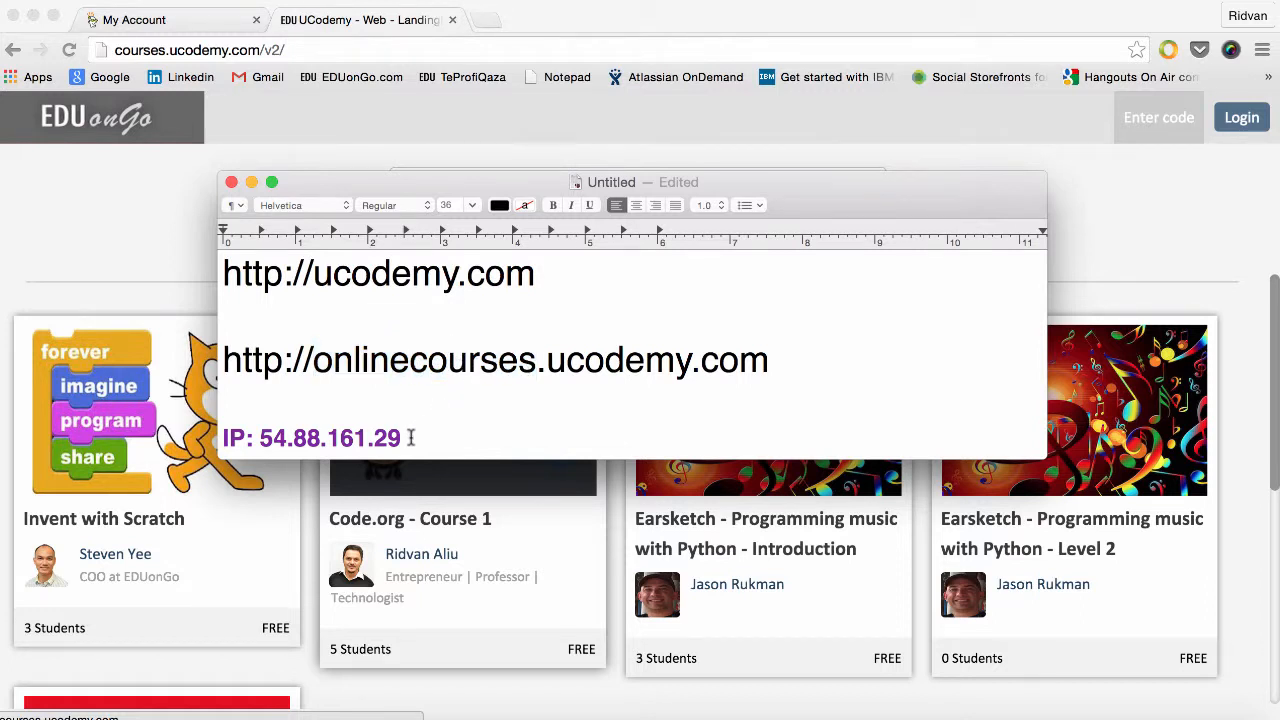
pyautogui.moveTo(405, 440); pyautogui.dragTo(272, 442)
pyautogui.click(358, 398)
# Switch to the GoDaddy account in the browser and open the domain details of ucodemy.com from the domains list.
pyautogui.click(120, 20)
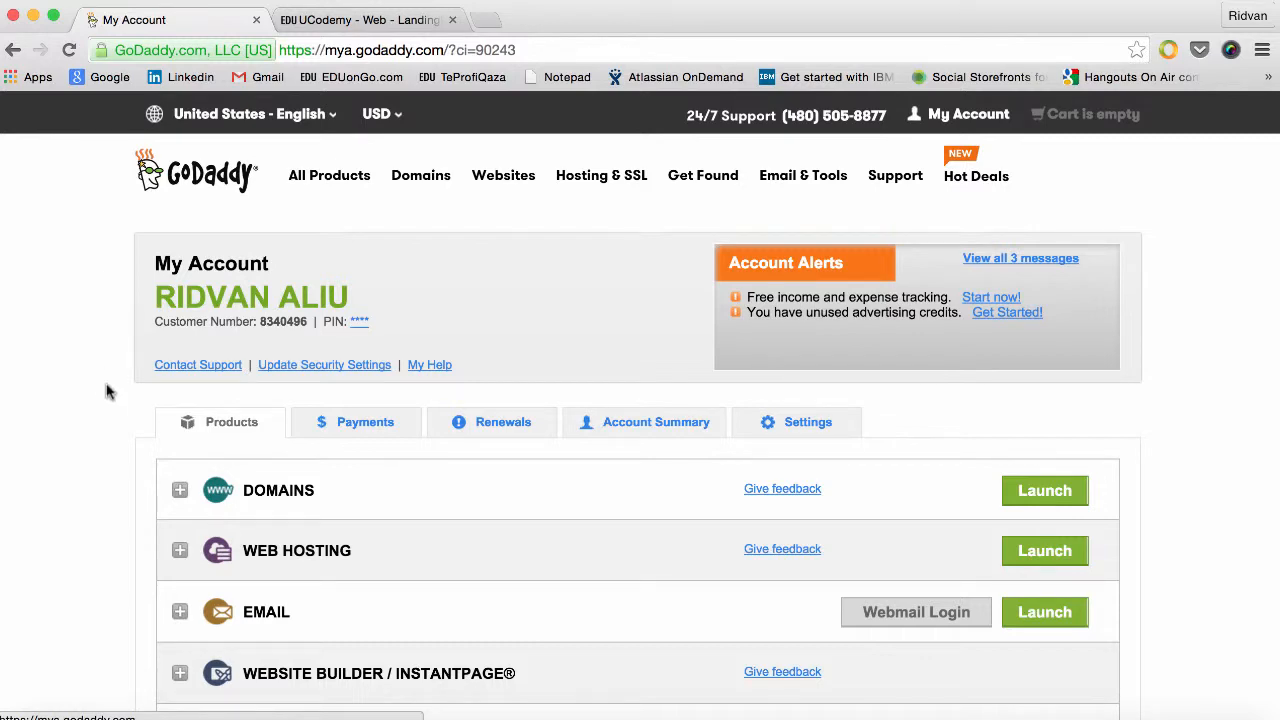
pyautogui.click(180, 490)
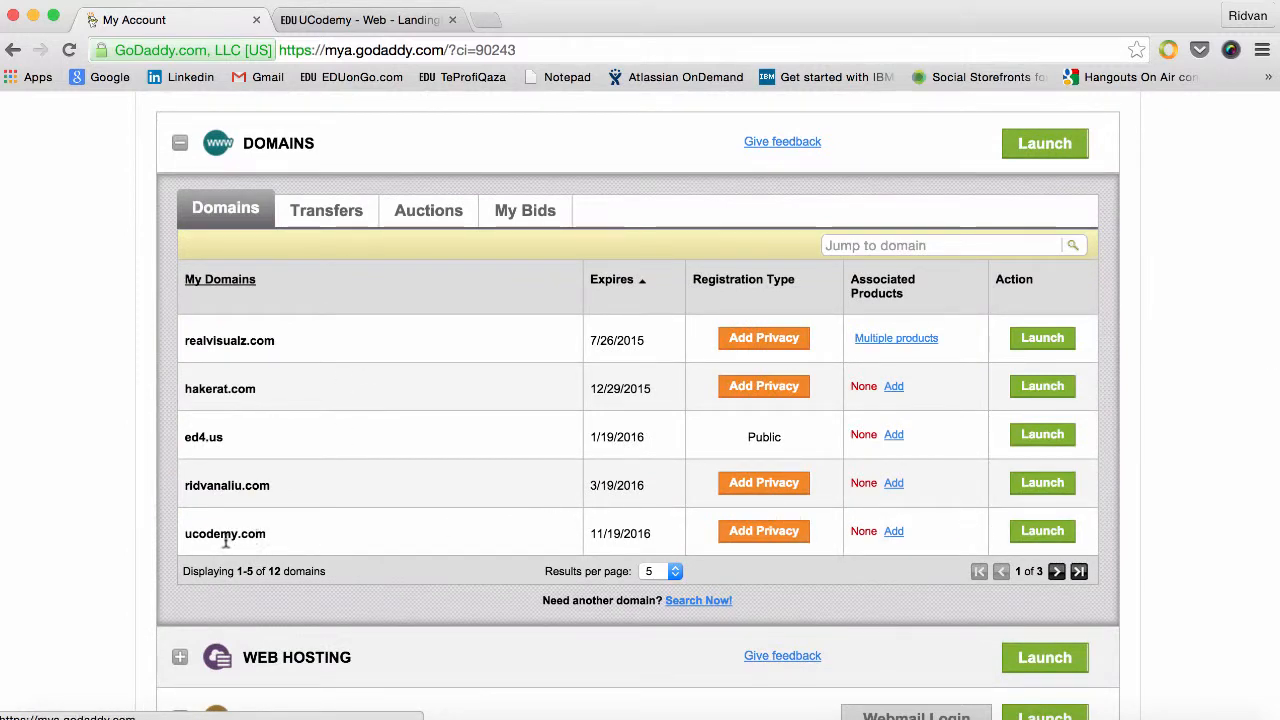
pyautogui.click(1040, 535)
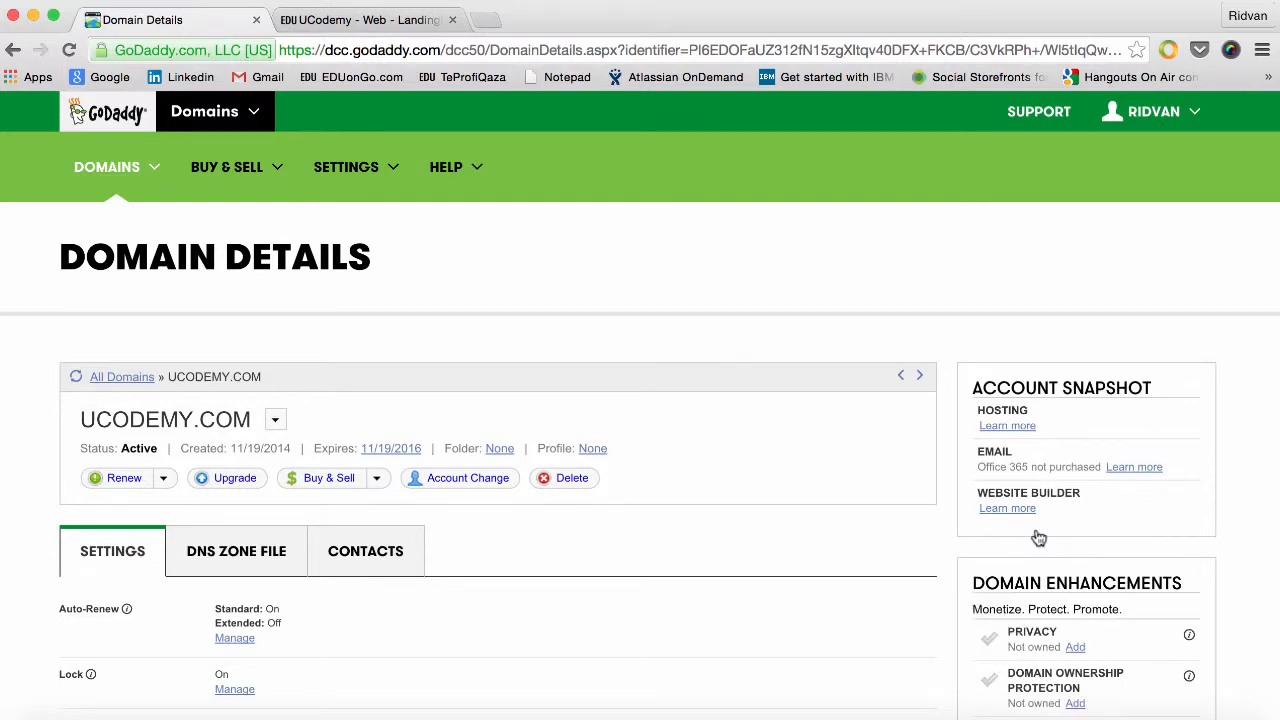
# Look through the domain's settings and open its DNS zone file.
pyautogui.scroll(-5, 771, 477)
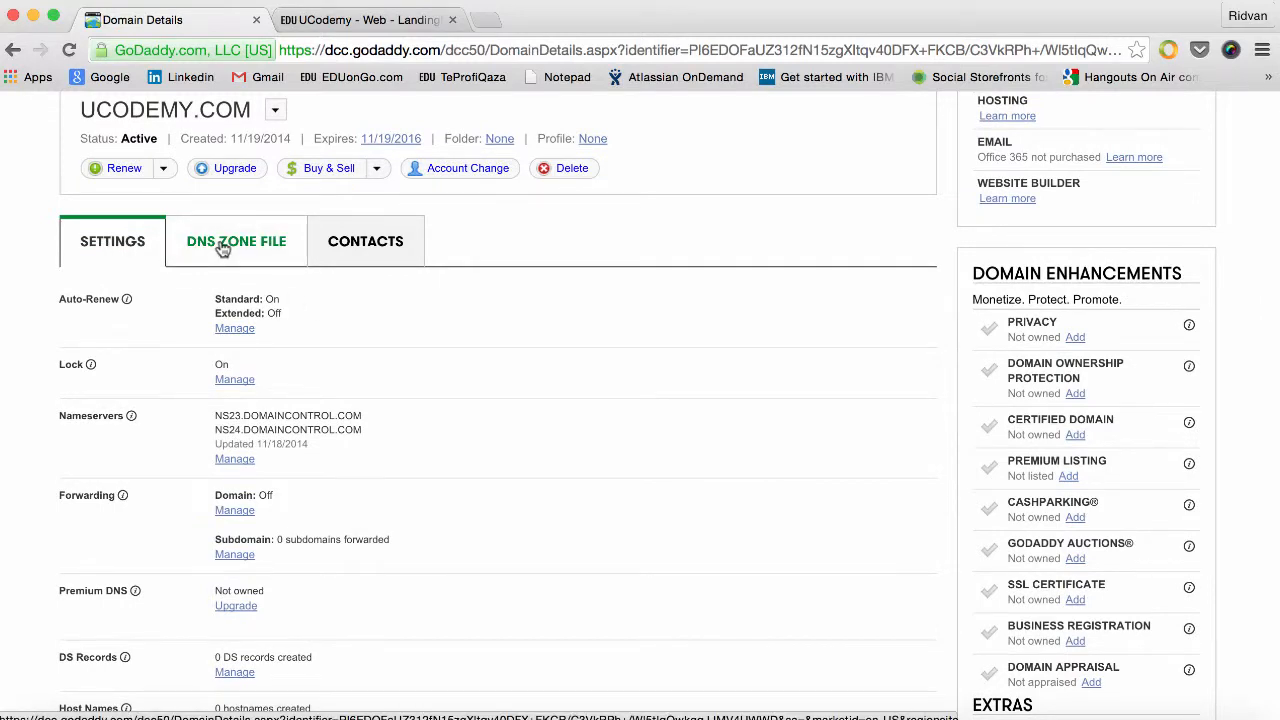
pyautogui.scroll(-2, 514, 360)
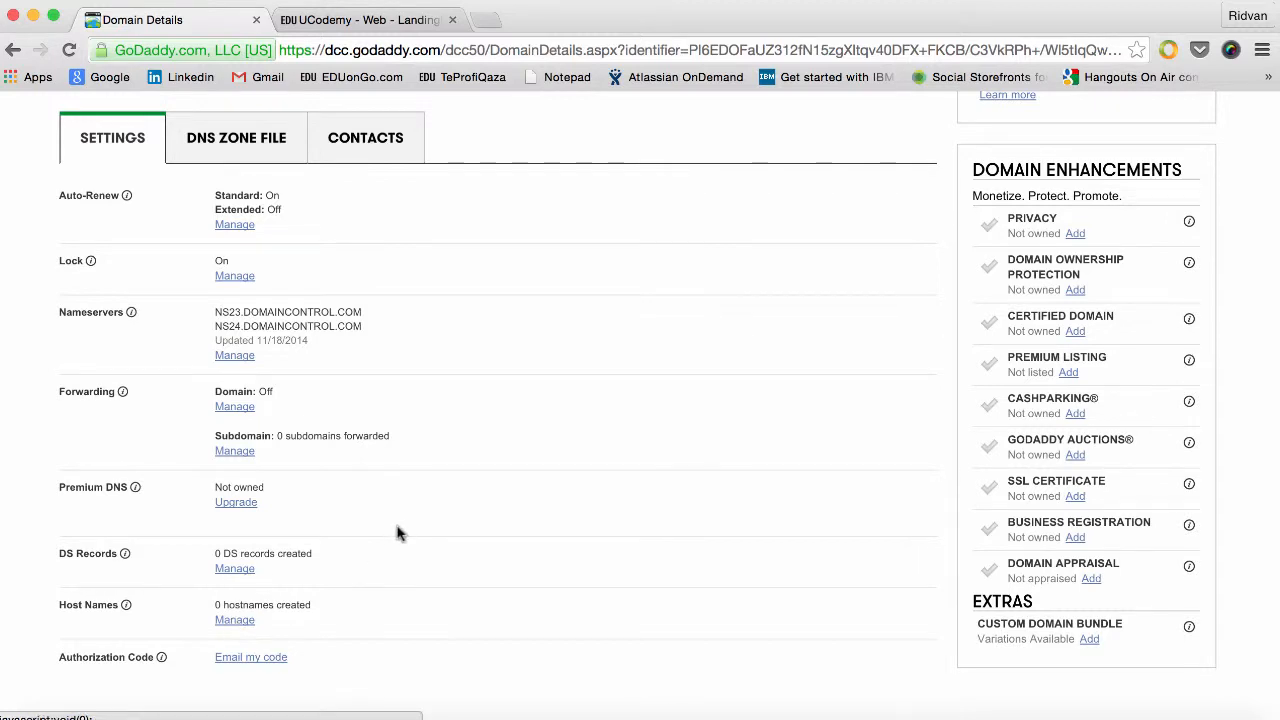
pyautogui.scroll(1, 397, 533)
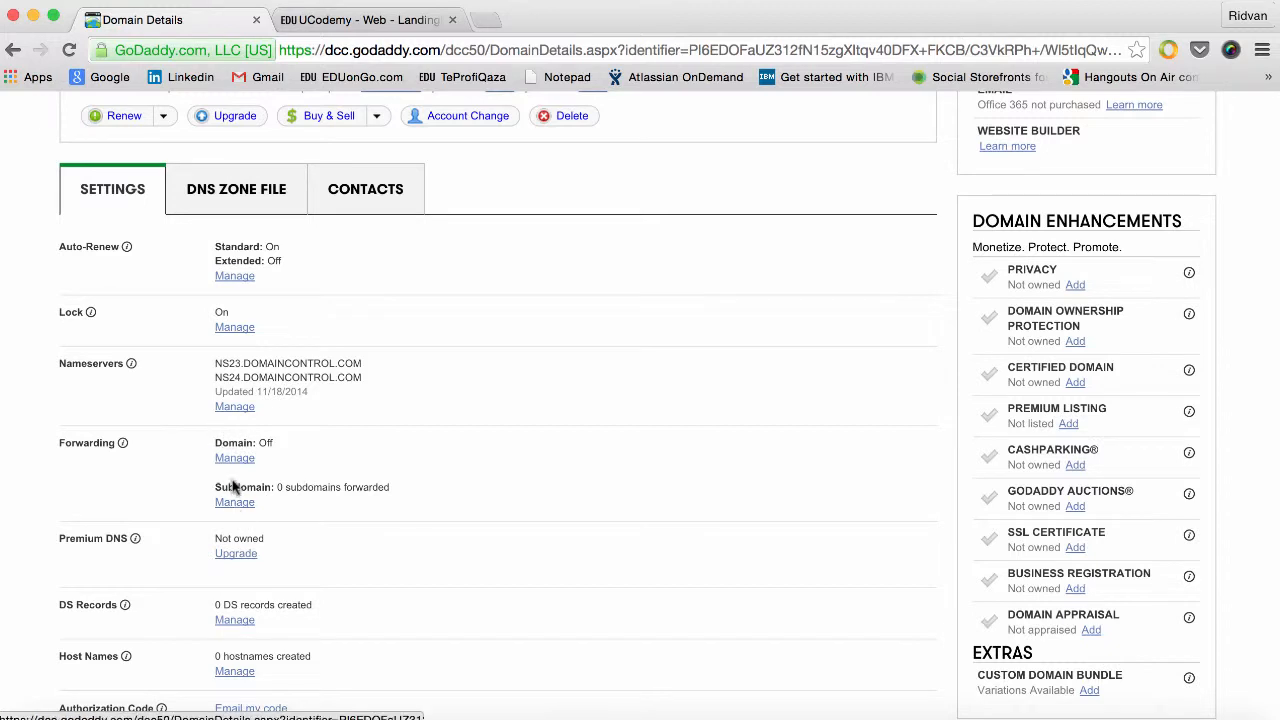
pyautogui.click(211, 193)
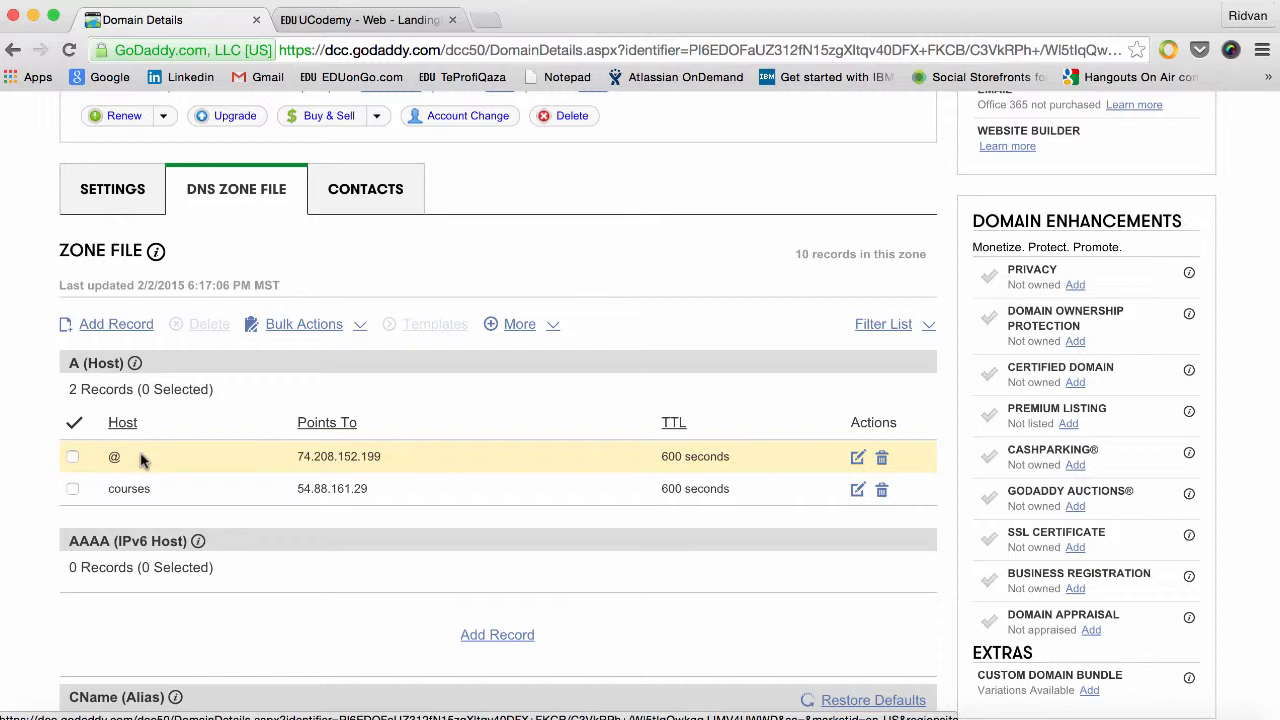
# Copy ucodemy.com from the course catalog's address and load it in a new browser tab.
pyautogui.click(326, 20)
pyautogui.press('Right')
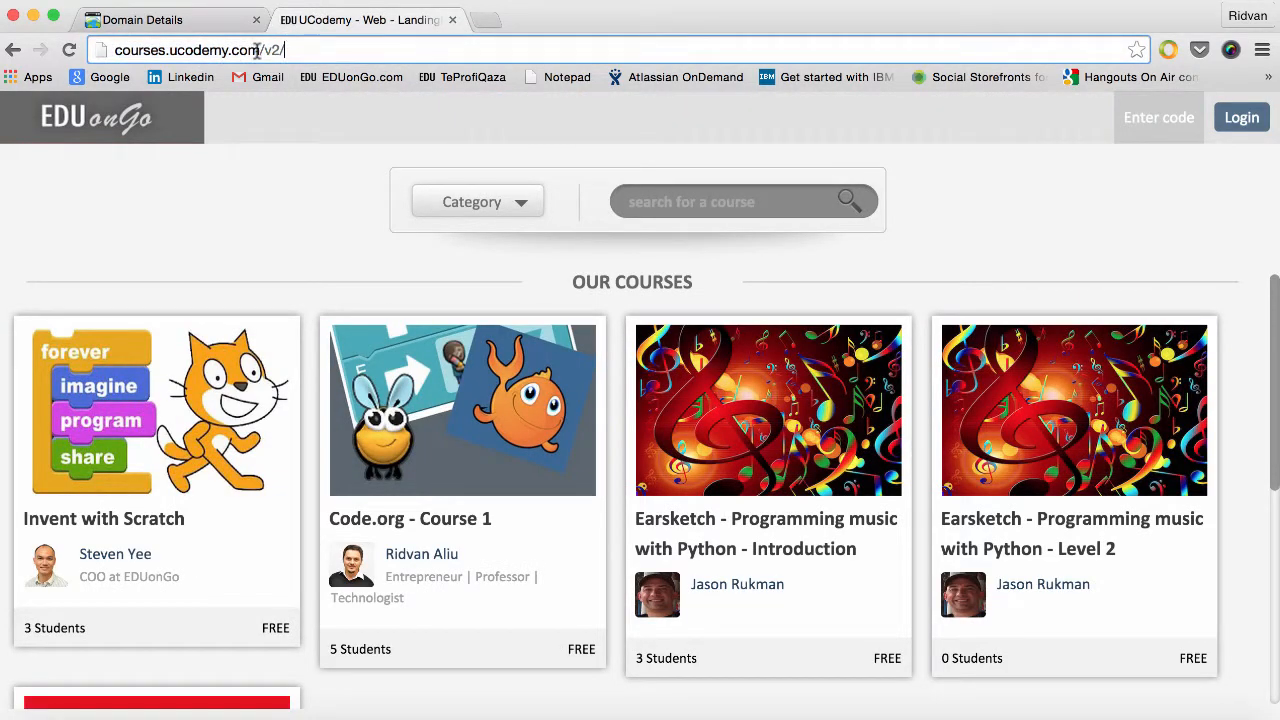
pyautogui.moveTo(259, 50); pyautogui.dragTo(169, 50)
pyautogui.hotkey('ctrl', 'c')
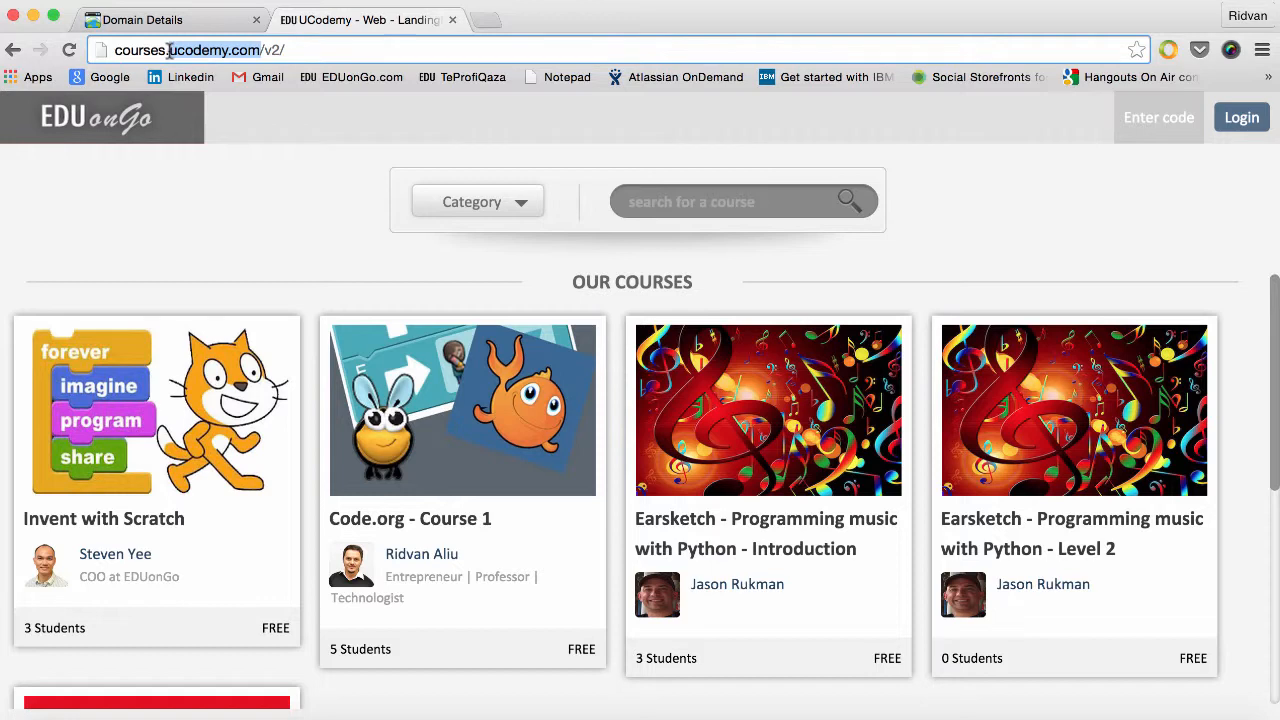
pyautogui.click(485, 22)
pyautogui.hotkey('ctrl', 'v')
pyautogui.press('Return')
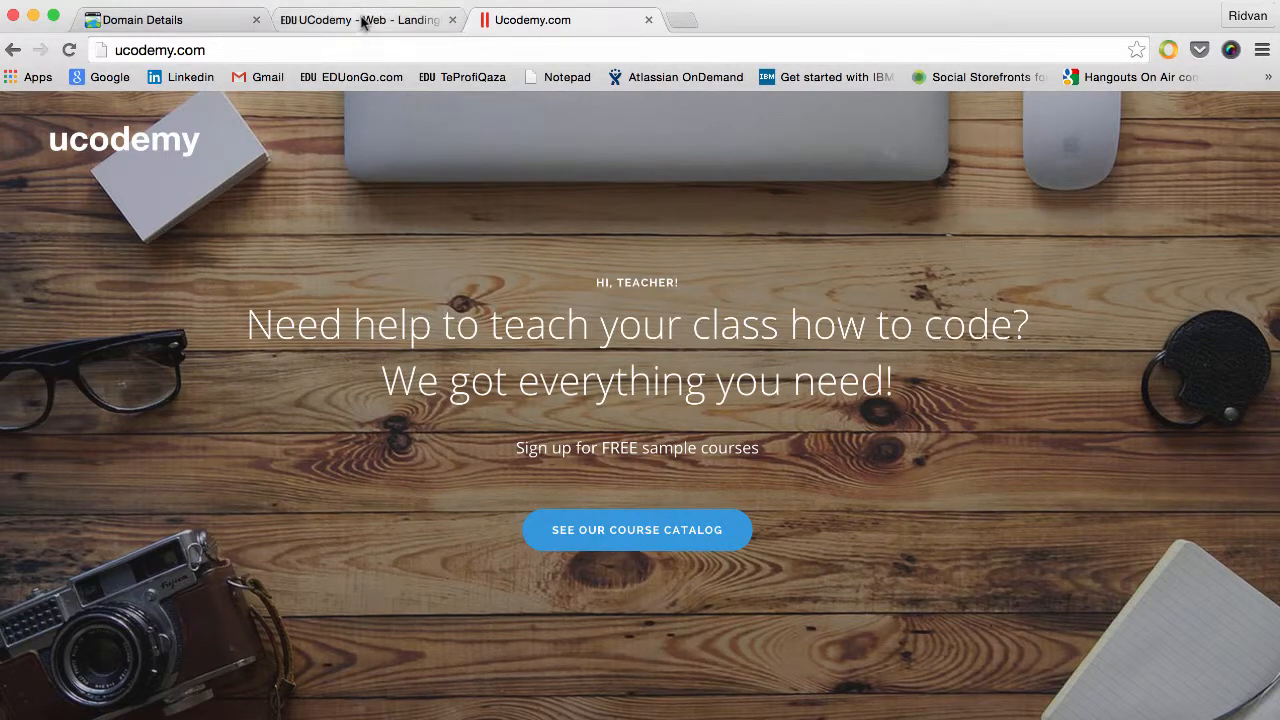
# Return to the DNS zone file and examine the @ and courses entries under A (Host), leaving both records unselected.
pyautogui.click(200, 19)
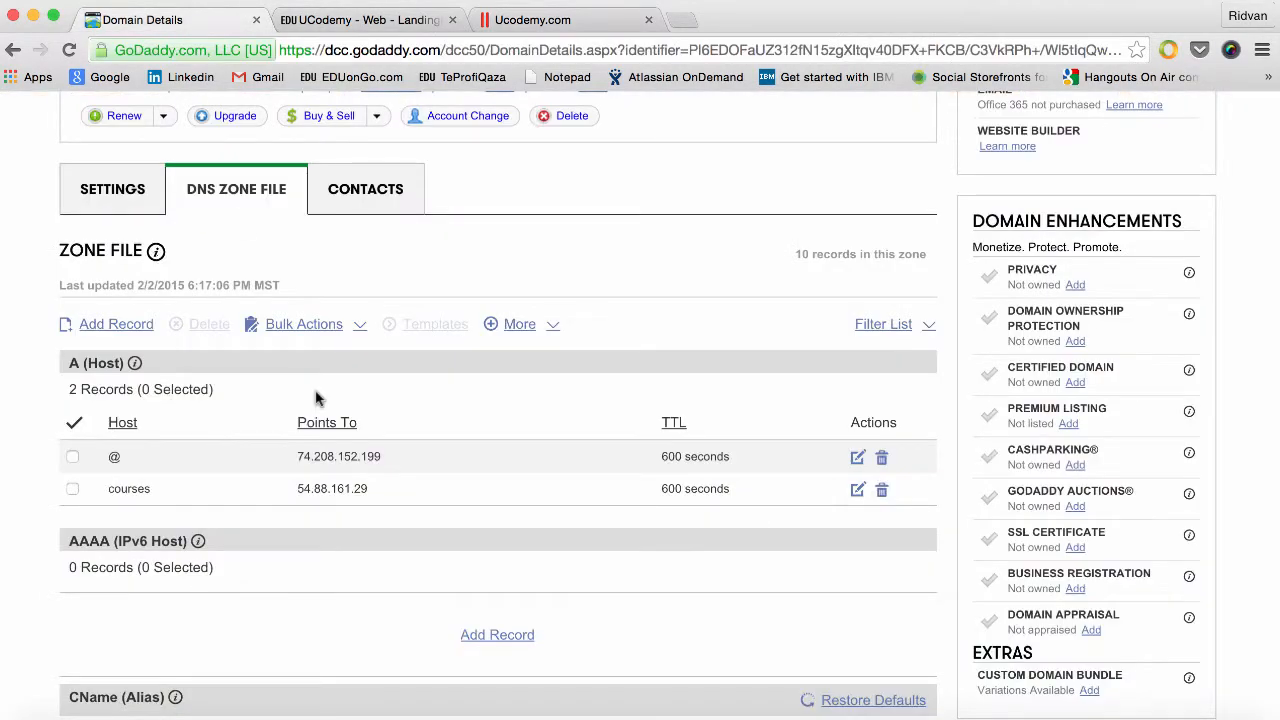
pyautogui.click(116, 456)
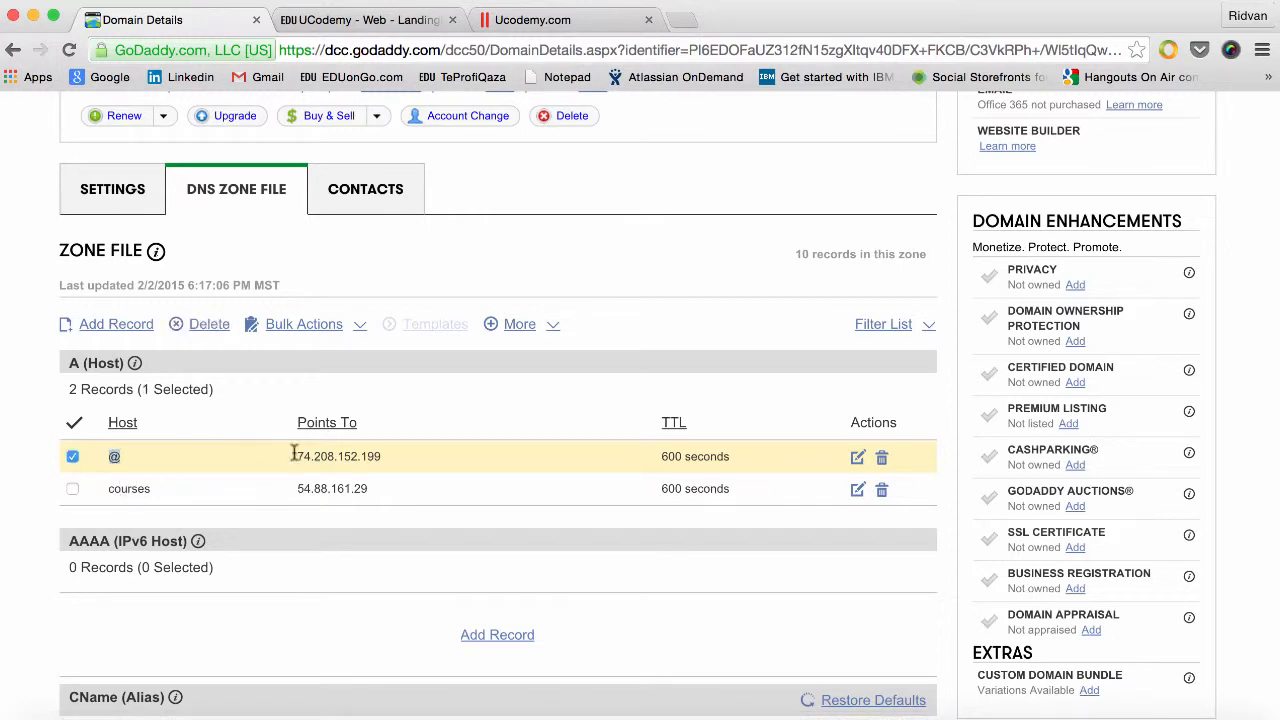
pyautogui.moveTo(295, 455); pyautogui.dragTo(388, 460)
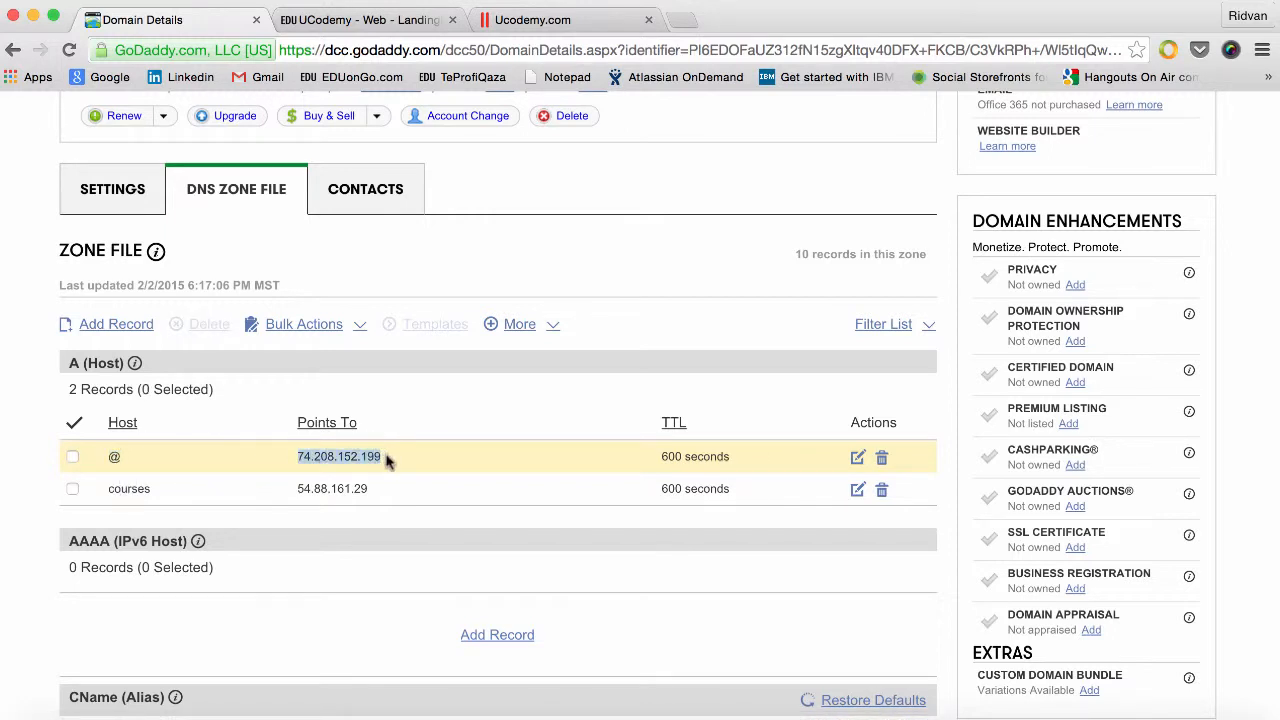
pyautogui.click(388, 460)
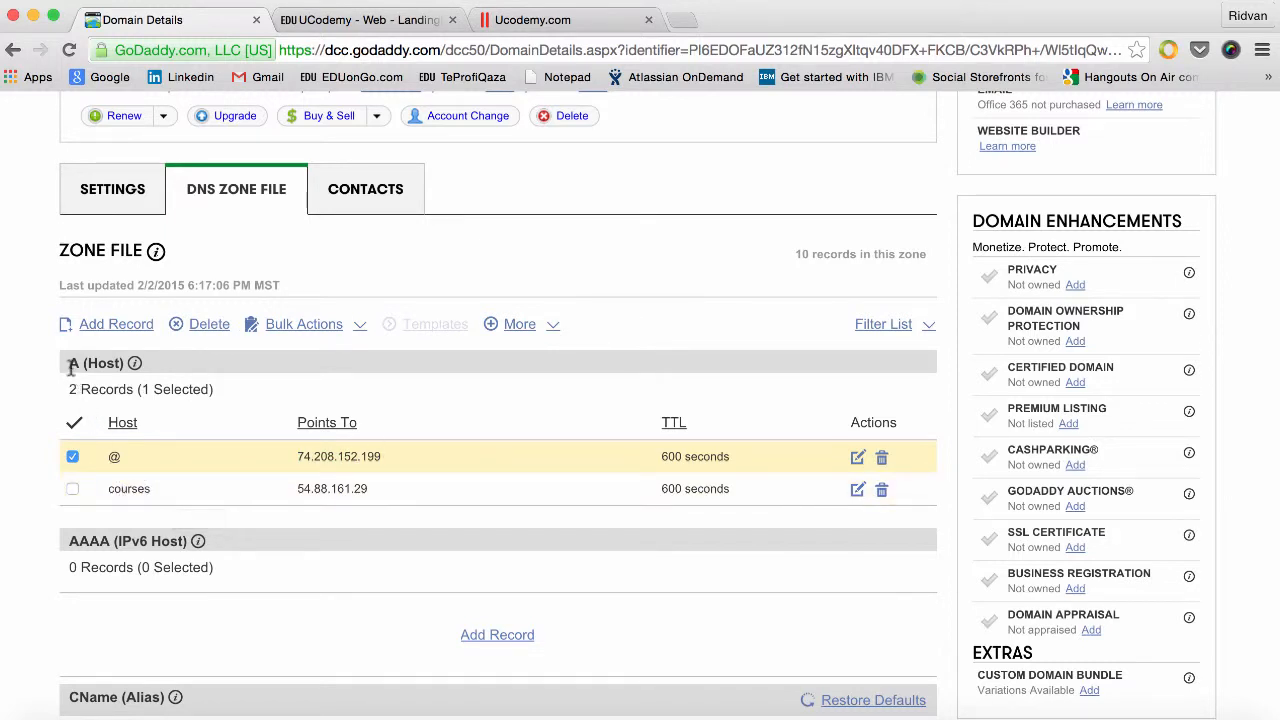
pyautogui.moveTo(72, 365); pyautogui.dragTo(122, 365)
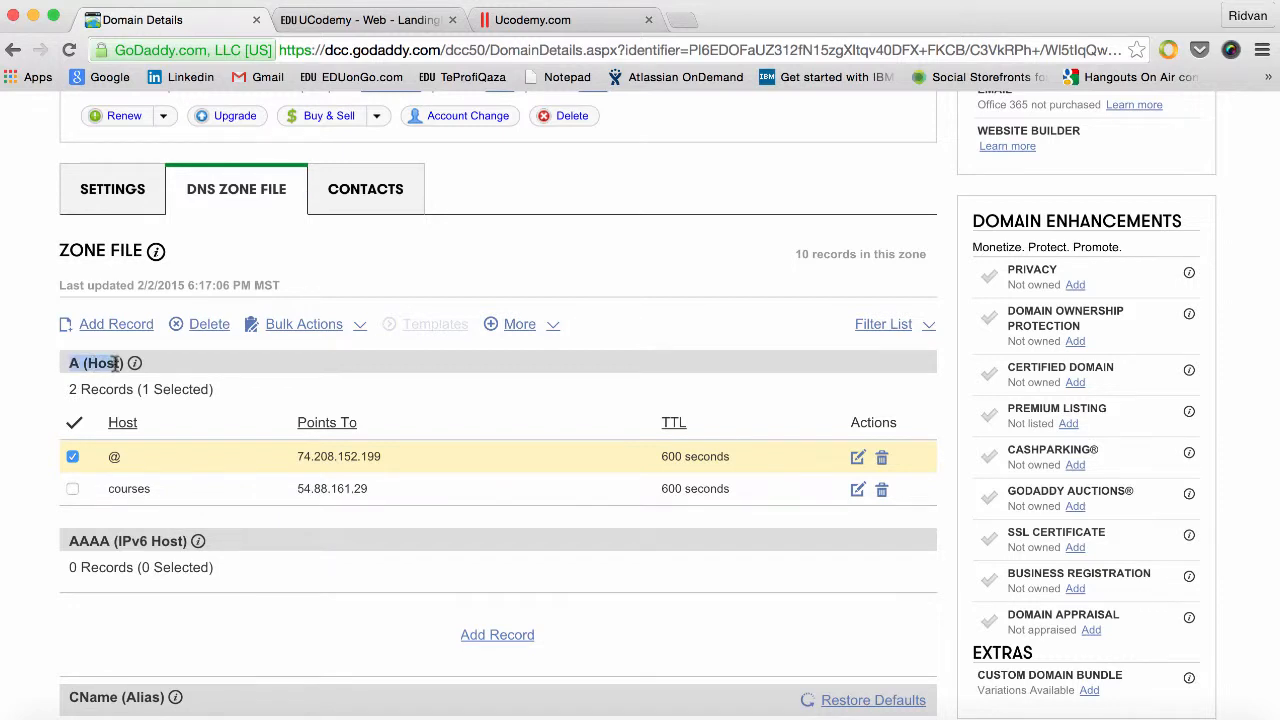
pyautogui.click(137, 488)
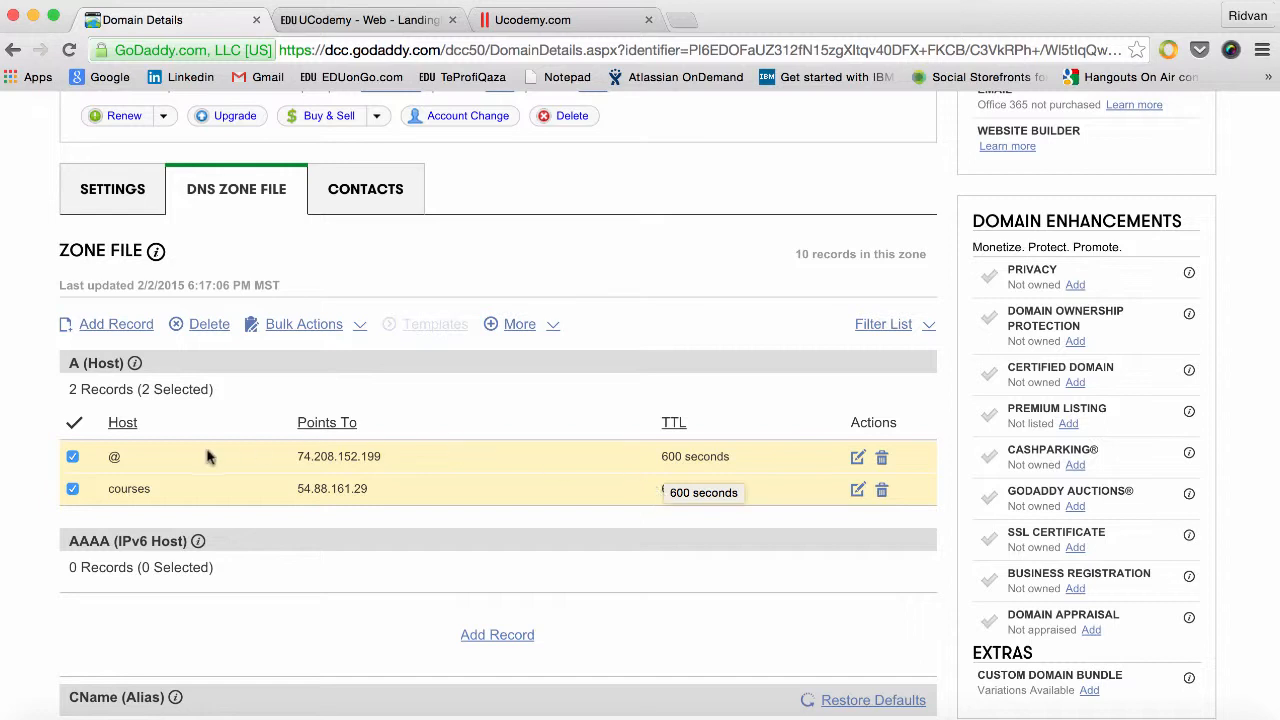
pyautogui.click(72, 489)
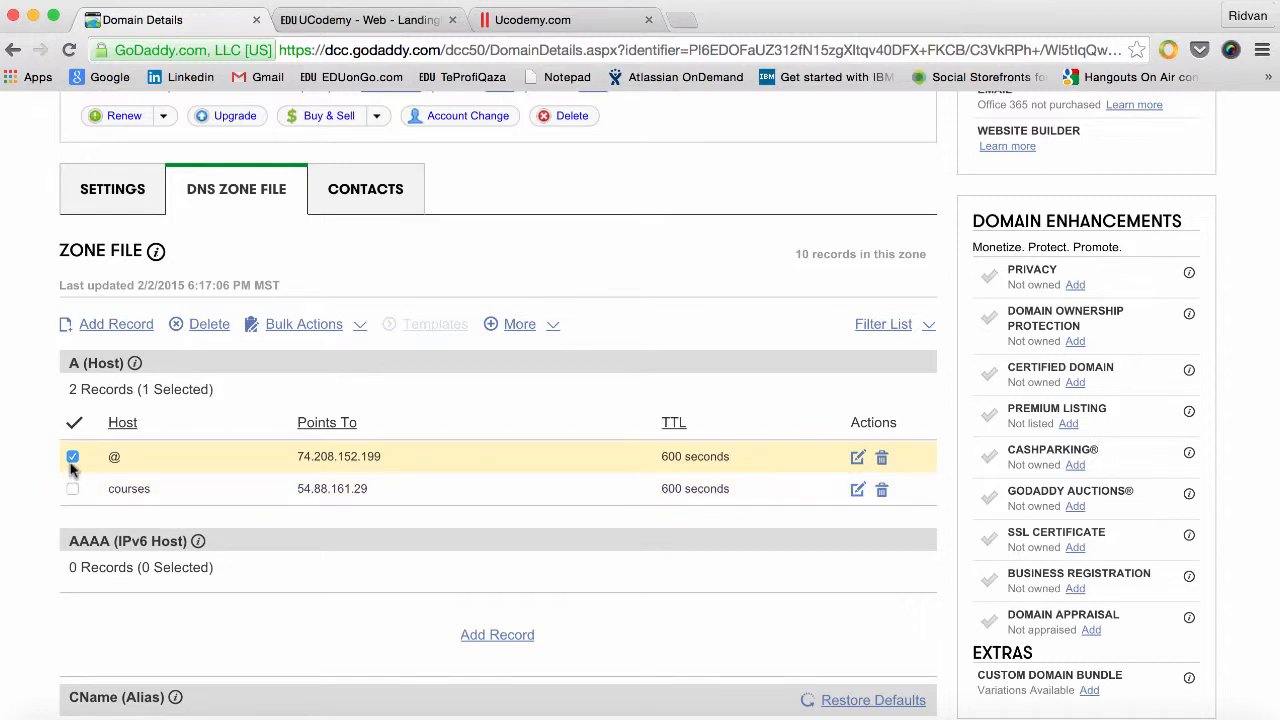
pyautogui.click(72, 456)
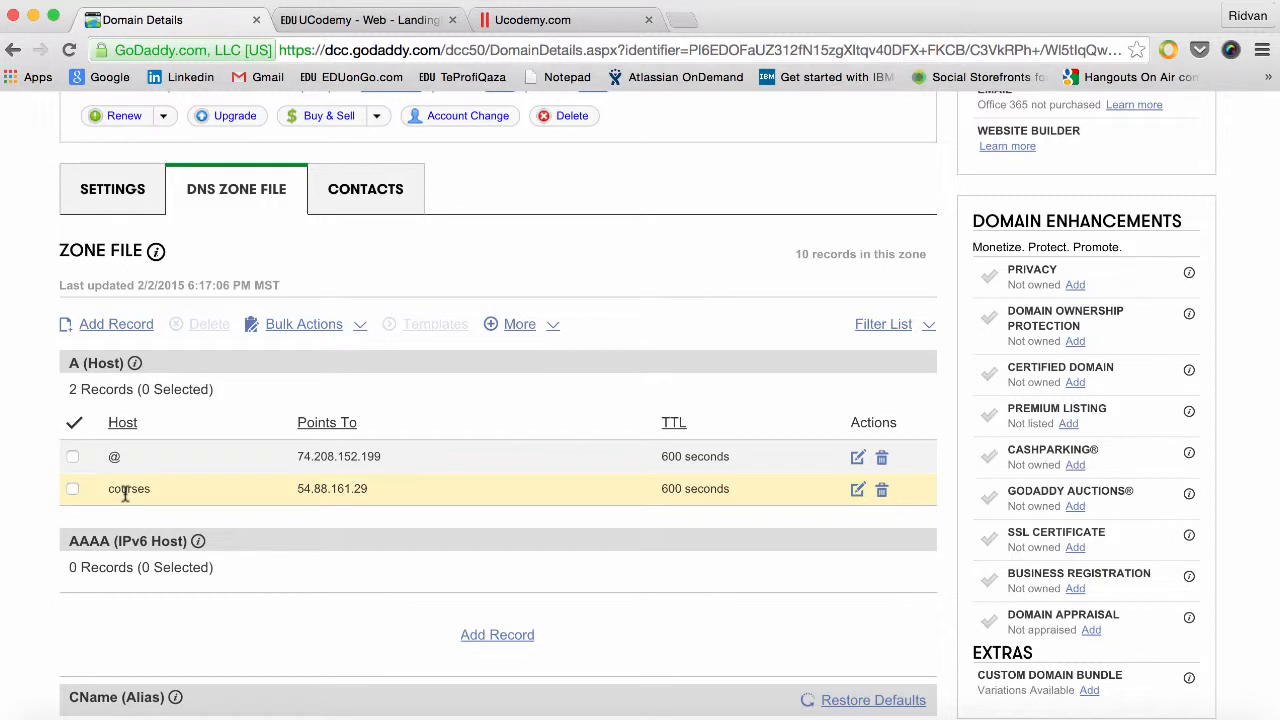
# Switch to the TextEdit note and review the onlinecourses subdomain, the IP address and the contact e-mail.
pyautogui.click(470, 702)
pyautogui.scroll(-2, 474, 354)
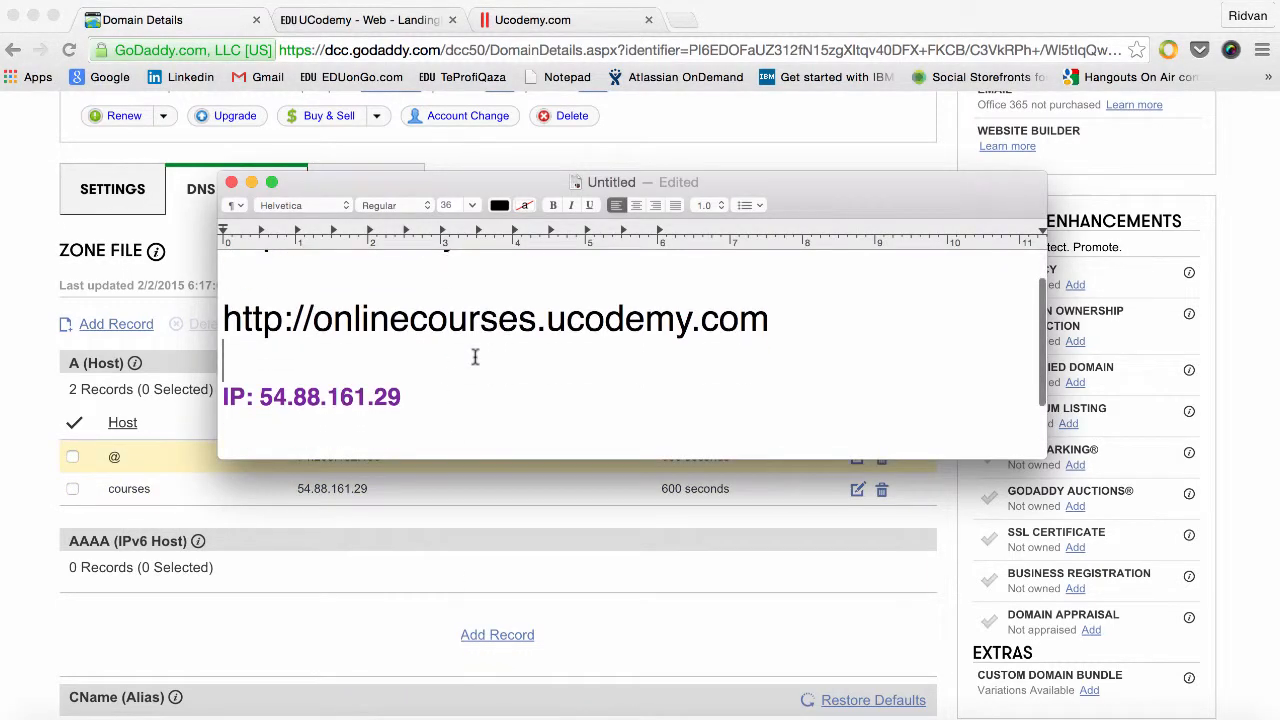
pyautogui.moveTo(538, 320); pyautogui.dragTo(312, 320)
pyautogui.scroll(-2, 356, 365)
pyautogui.scroll(-1, 356, 365)
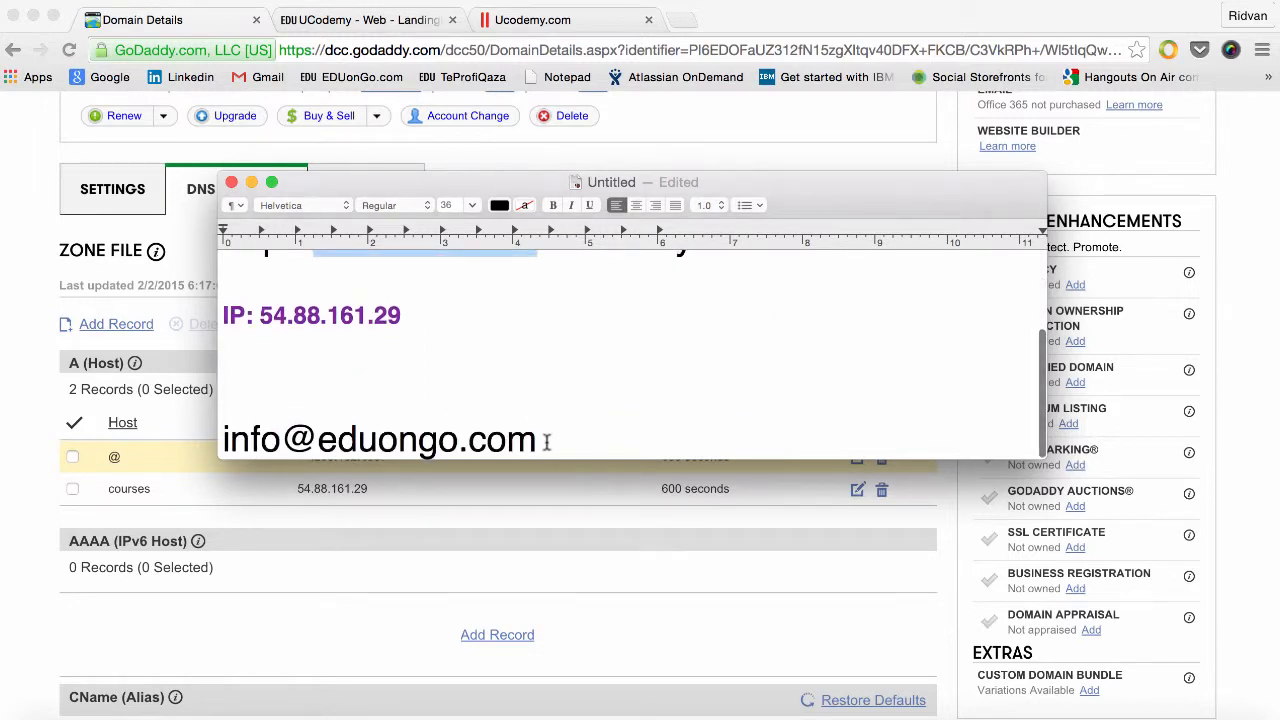
pyautogui.moveTo(540, 440); pyautogui.dragTo(222, 445)
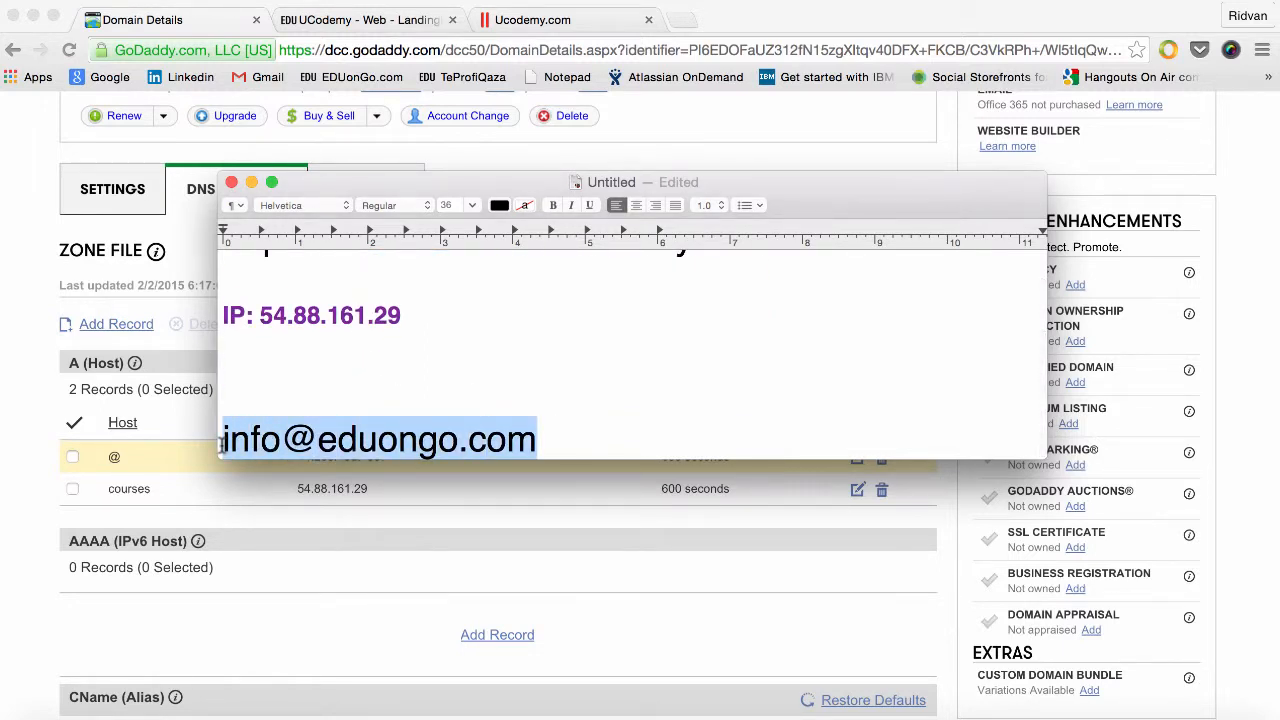
pyautogui.scroll(4, 323, 405)
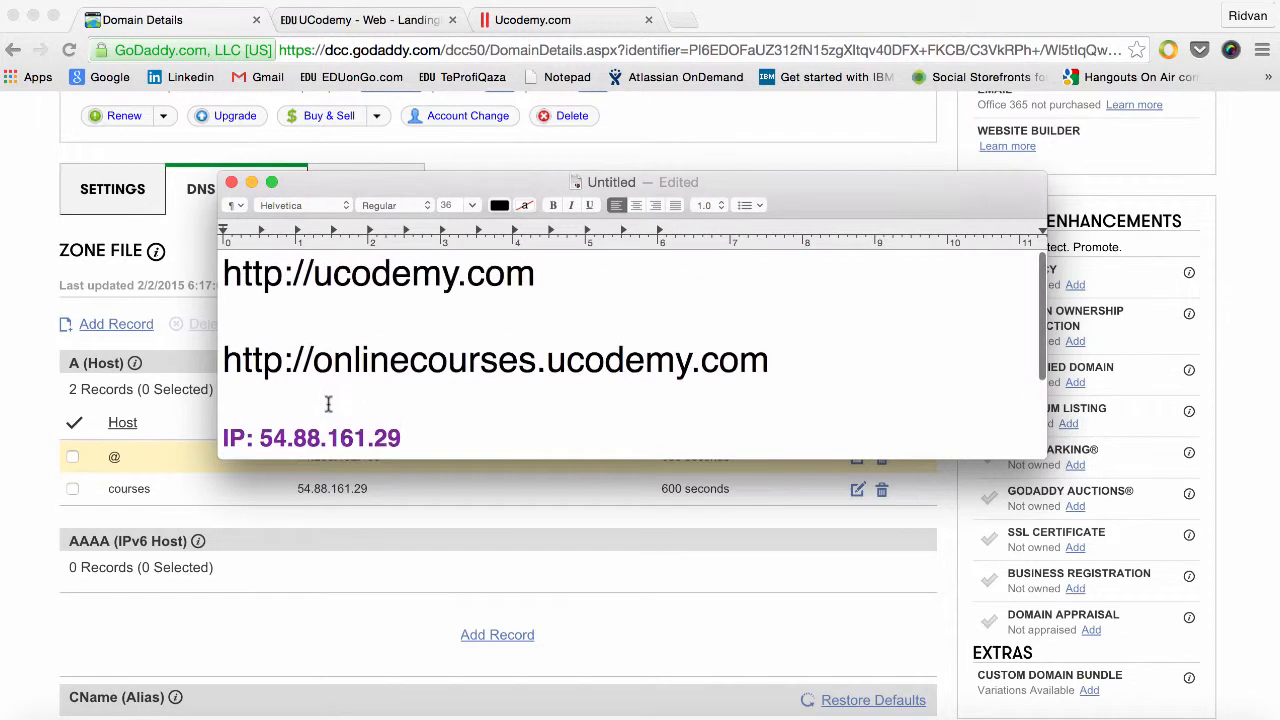
pyautogui.doubleClick(360, 360)
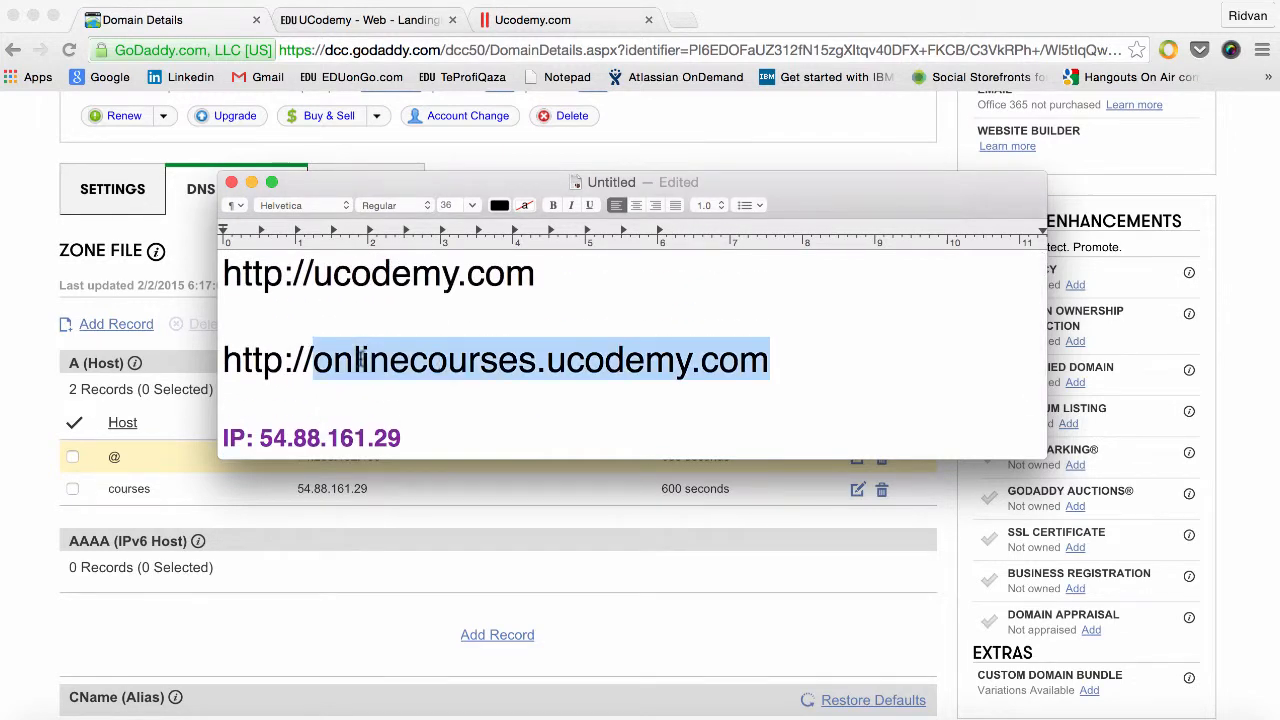
pyautogui.click(440, 362)
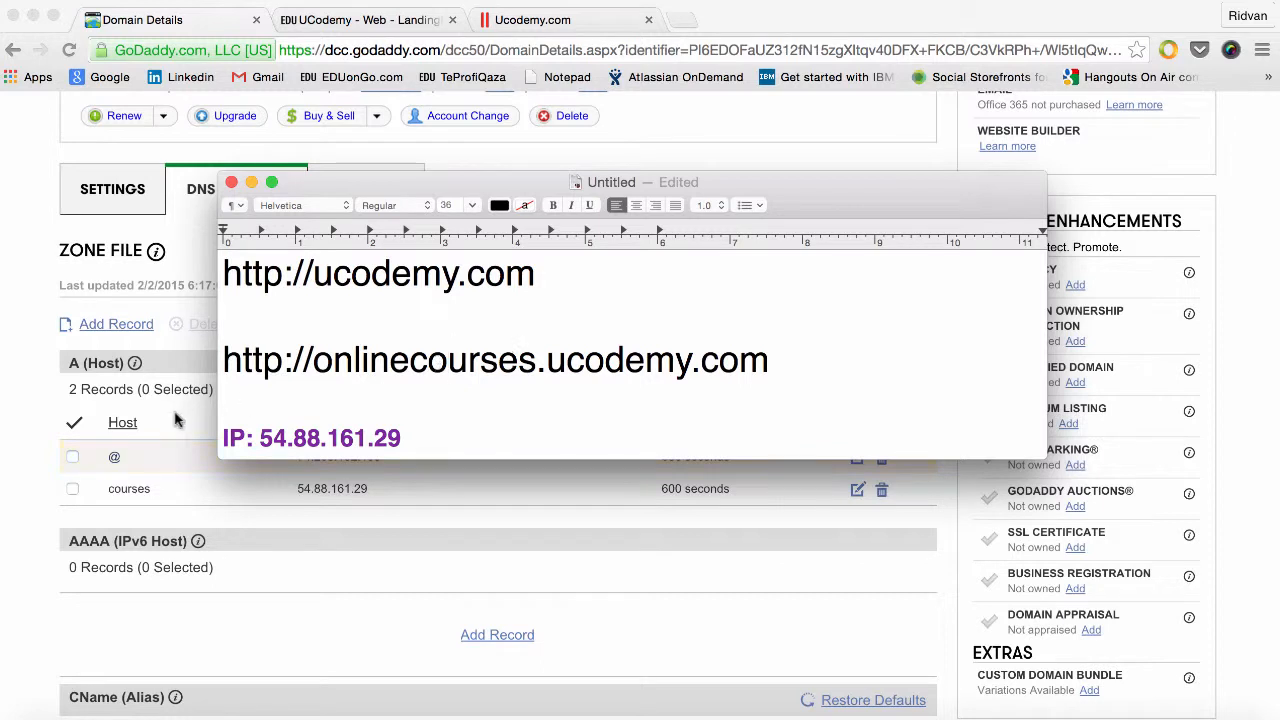
# Return to the DNS zone file and start a new zone record of type A (Host).
pyautogui.click(25, 446)
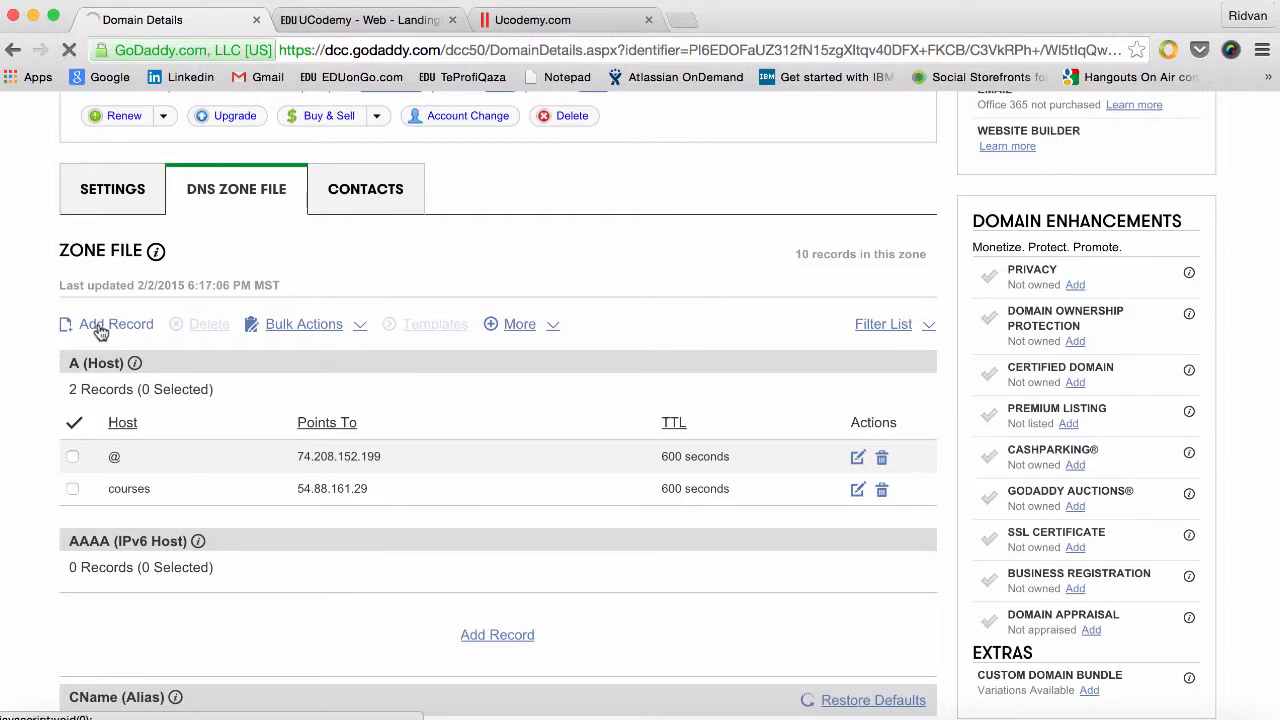
pyautogui.click(101, 332)
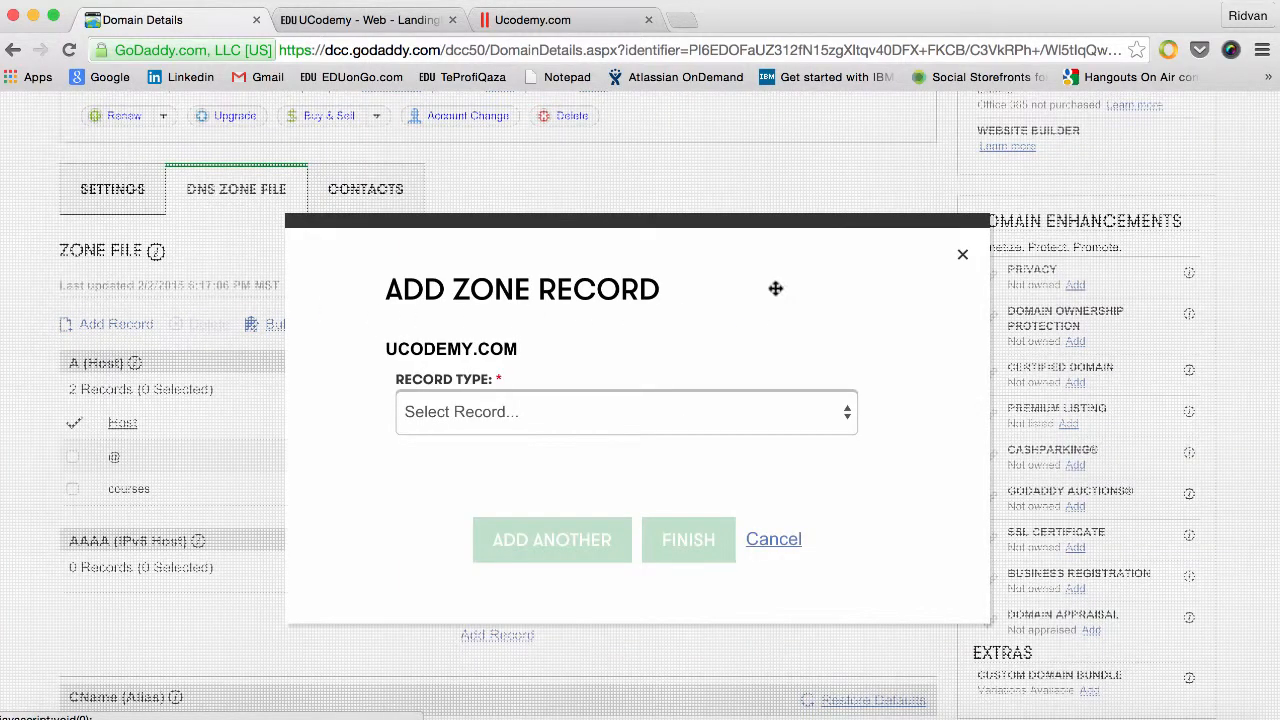
pyautogui.click(467, 411)
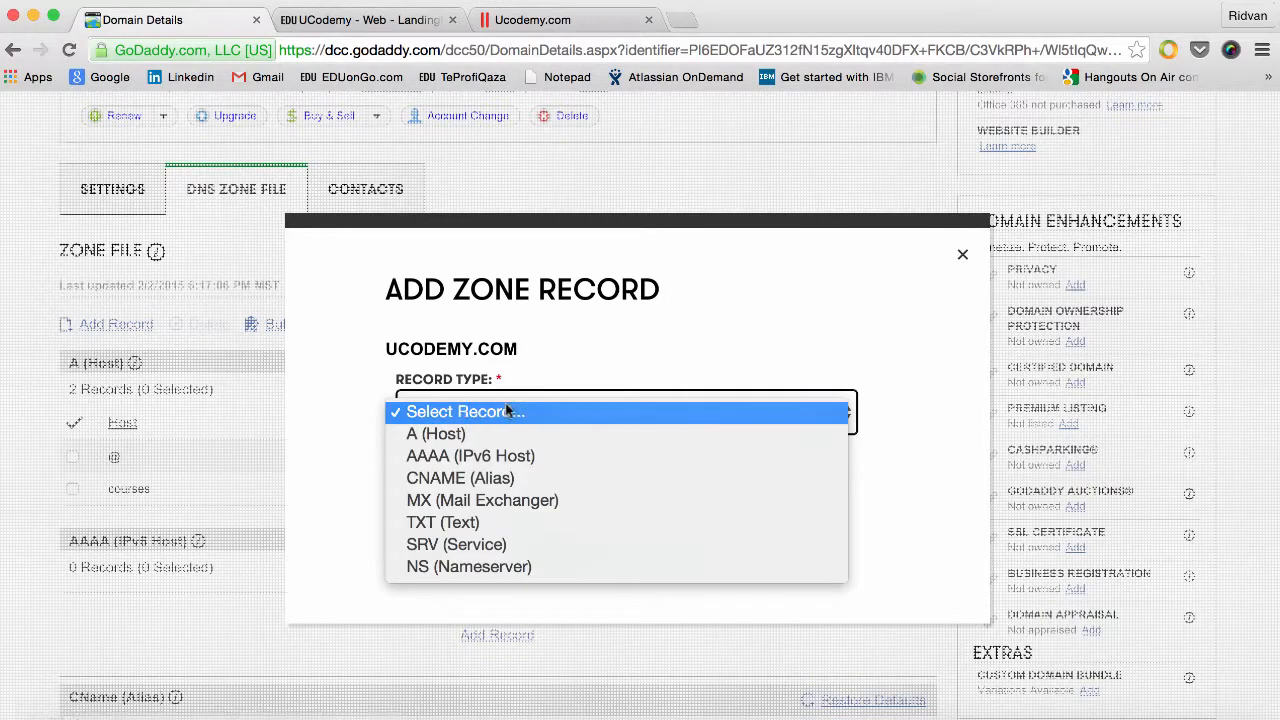
pyautogui.click(450, 433)
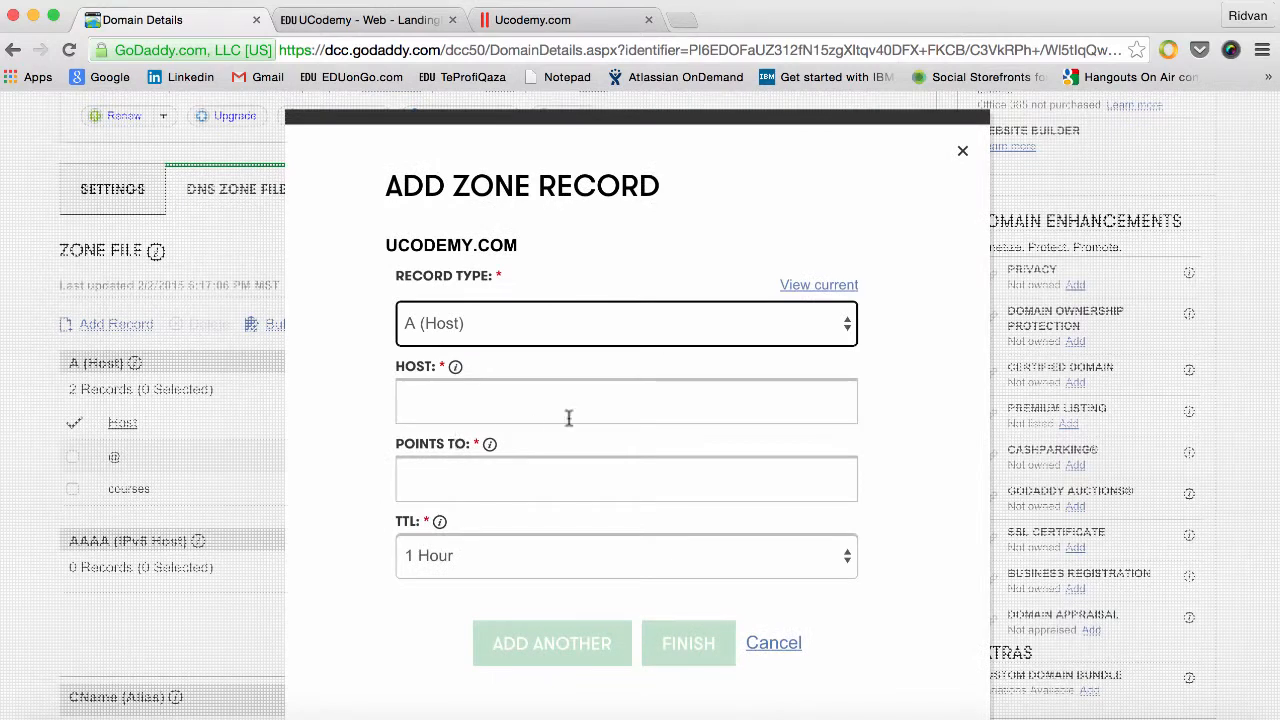
# Copy the subdomain name onlinecourses from the TextEdit note and enter it as the new record's host.
pyautogui.click(631, 392)
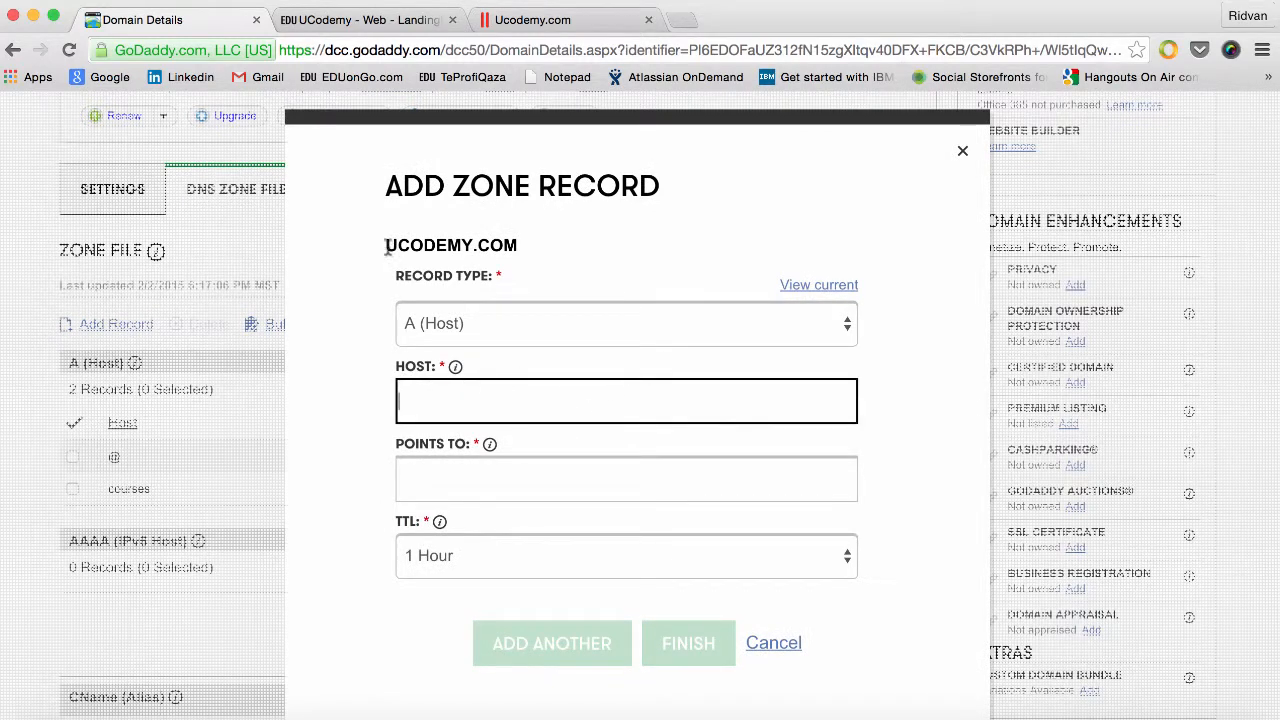
pyautogui.moveTo(387, 246); pyautogui.dragTo(519, 243)
pyautogui.click(542, 250)
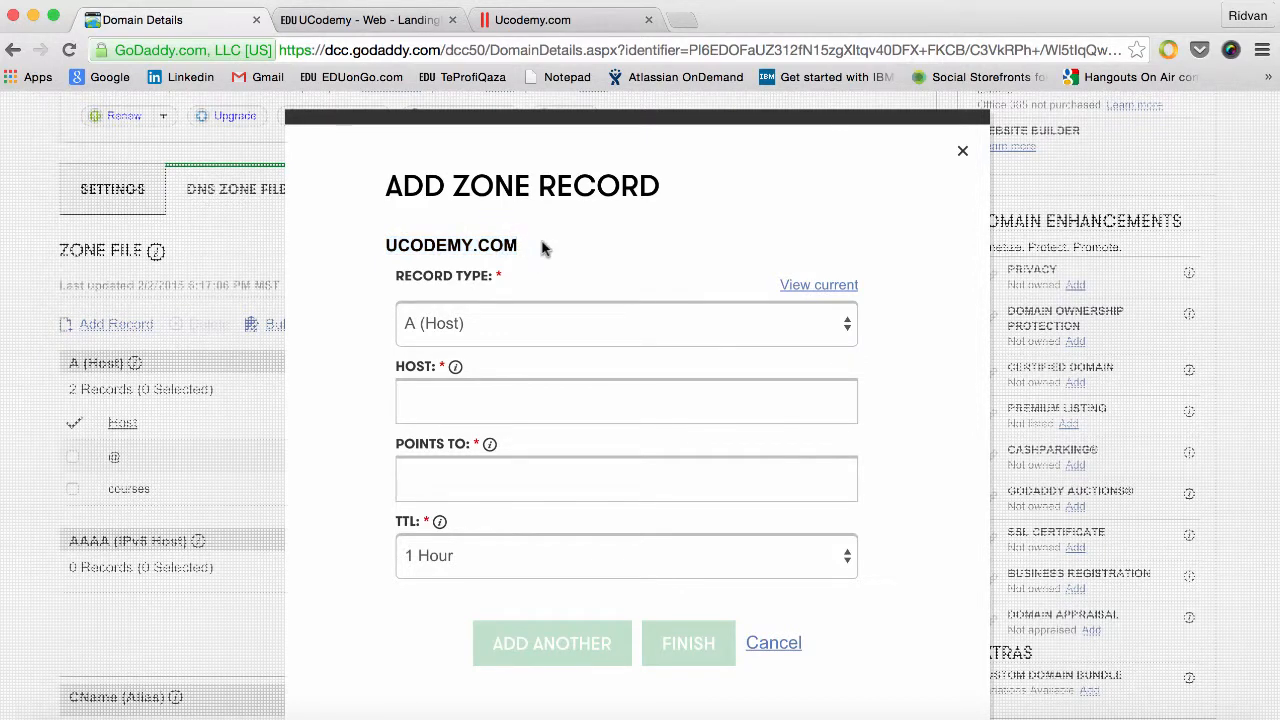
pyautogui.click(465, 392)
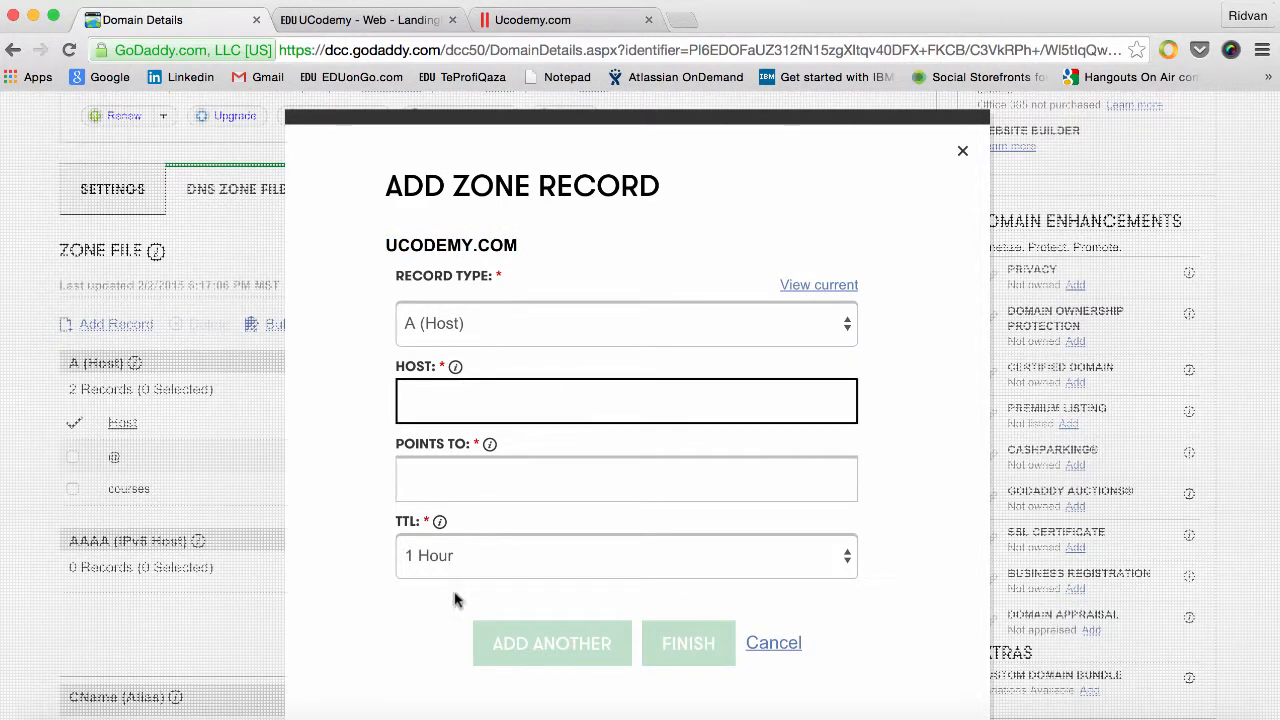
pyautogui.click(452, 702)
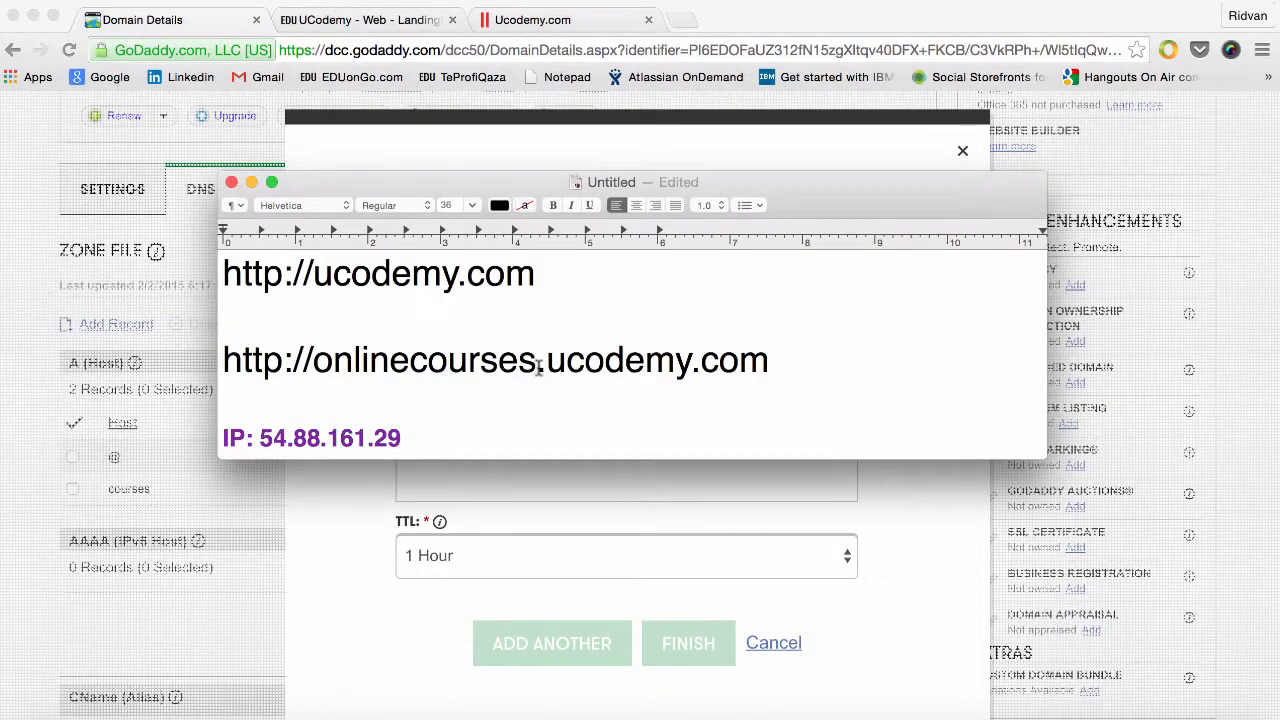
pyautogui.moveTo(538, 368); pyautogui.dragTo(317, 370)
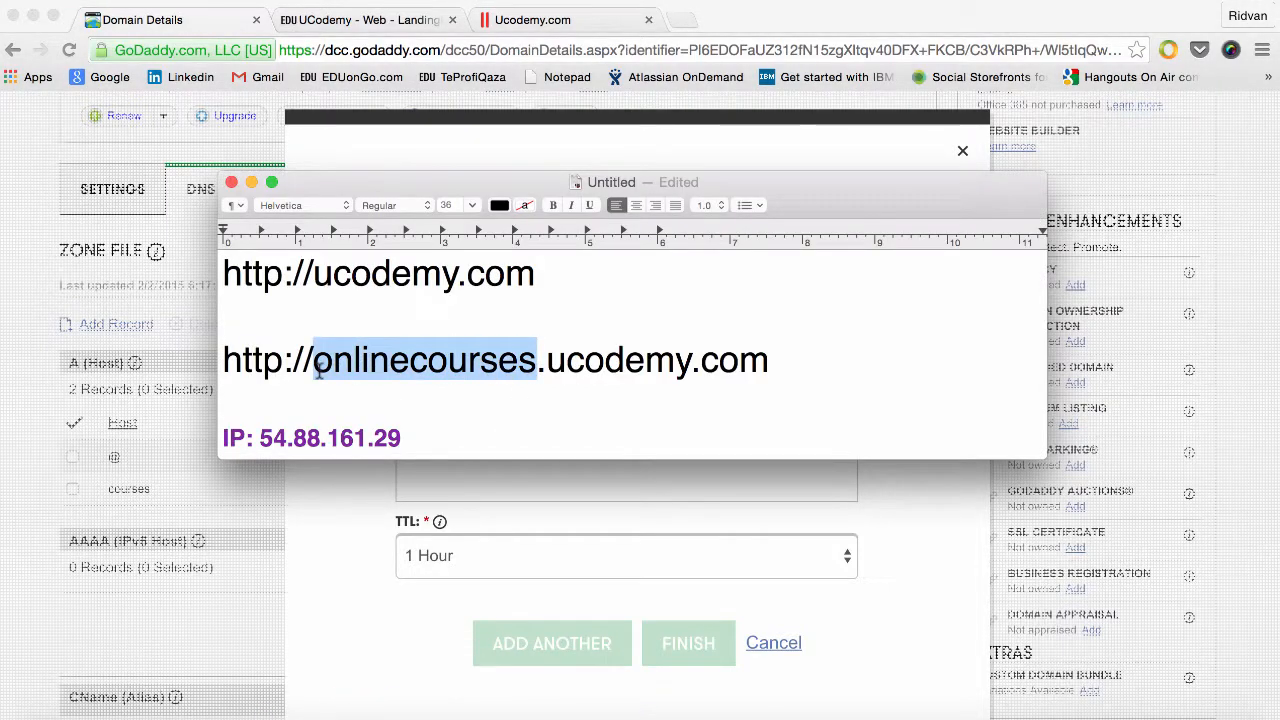
pyautogui.press('super+c')
pyautogui.click(341, 510)
pyautogui.click(427, 412)
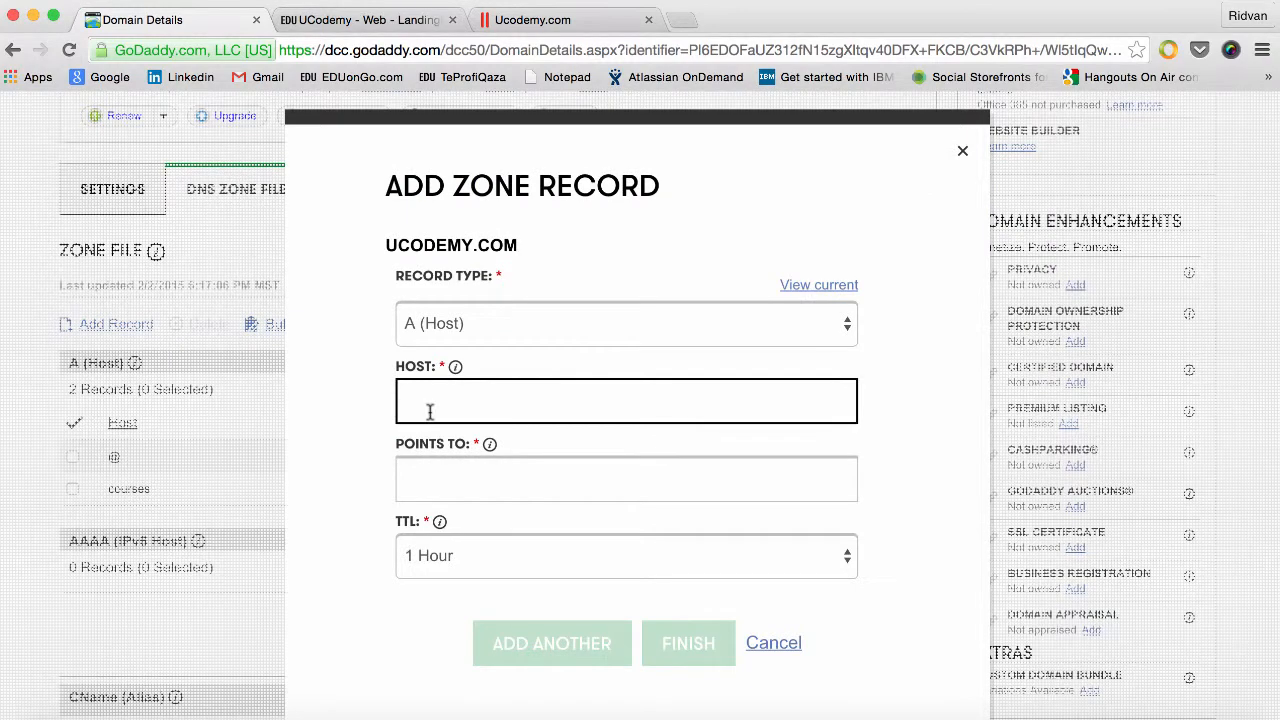
pyautogui.press('super+v')
pyautogui.moveTo(499, 400); pyautogui.dragTo(368, 432)
pyautogui.click(367, 432)
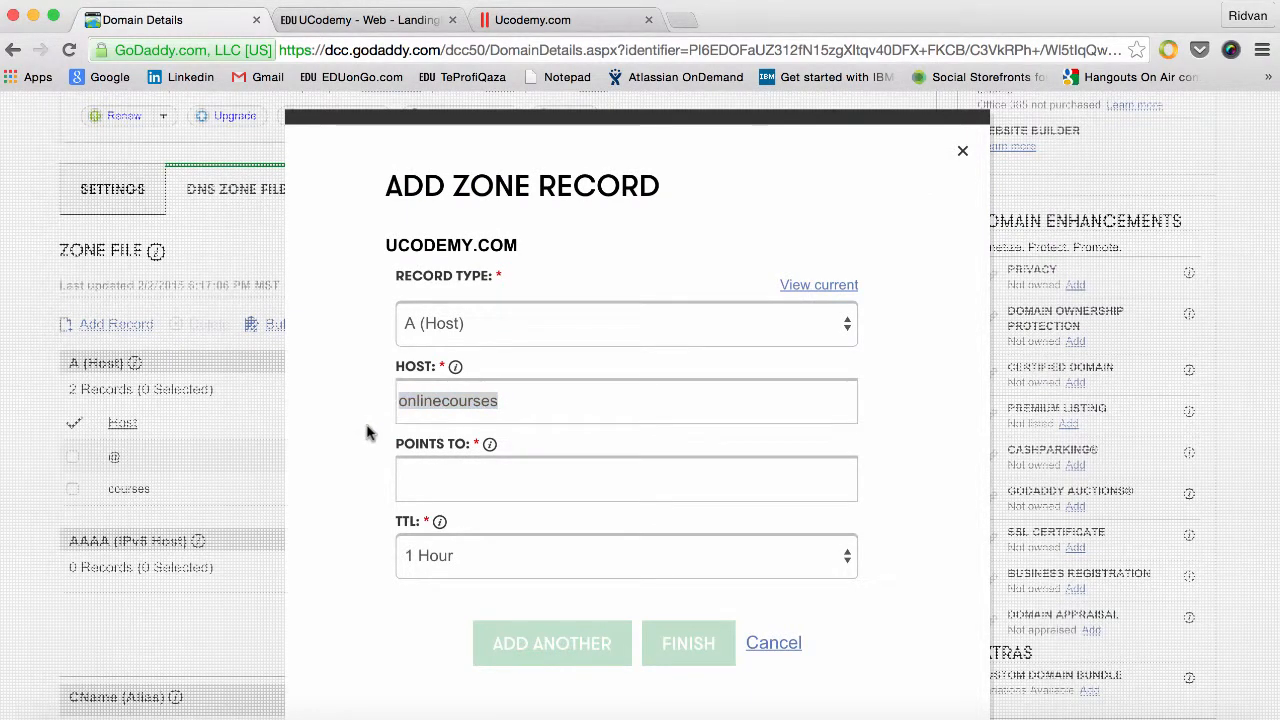
pyautogui.click(494, 392)
# Copy the IP address 54.88.161.29 from the TextEdit note into the record's Points To value.
pyautogui.click(427, 479)
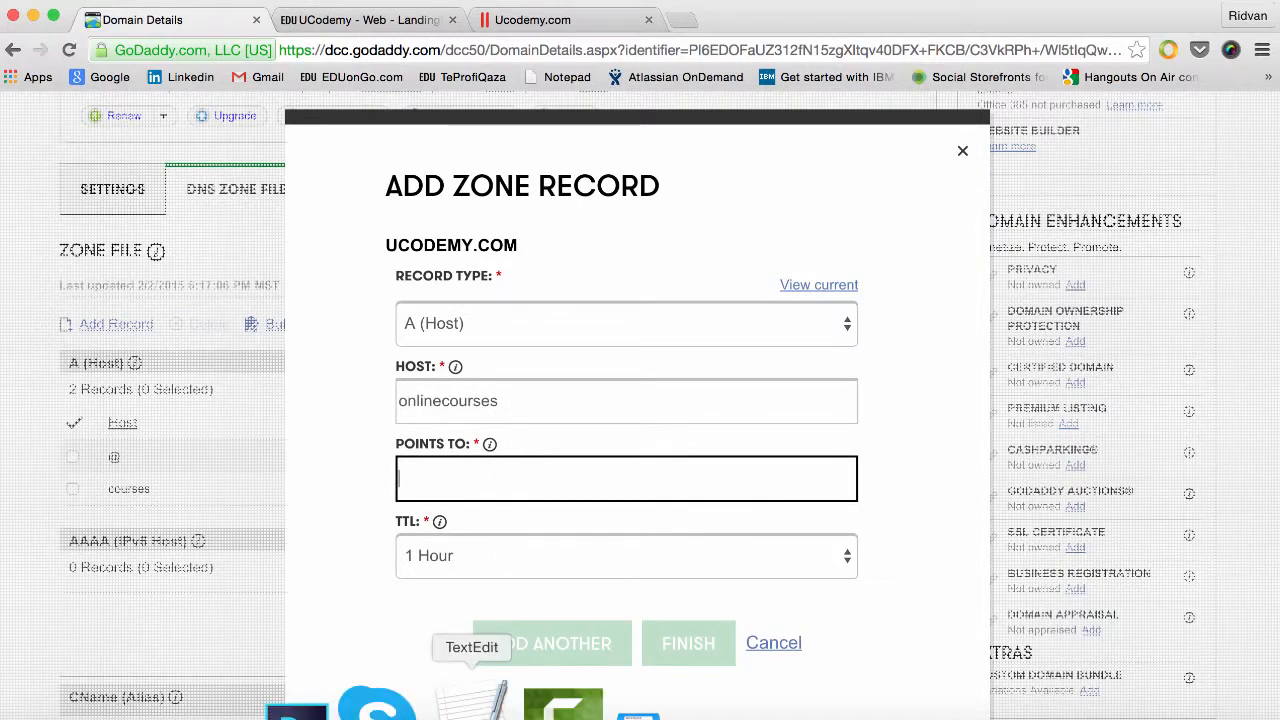
pyautogui.click(389, 700)
pyautogui.moveTo(405, 438); pyautogui.dragTo(259, 440)
pyautogui.click(412, 496)
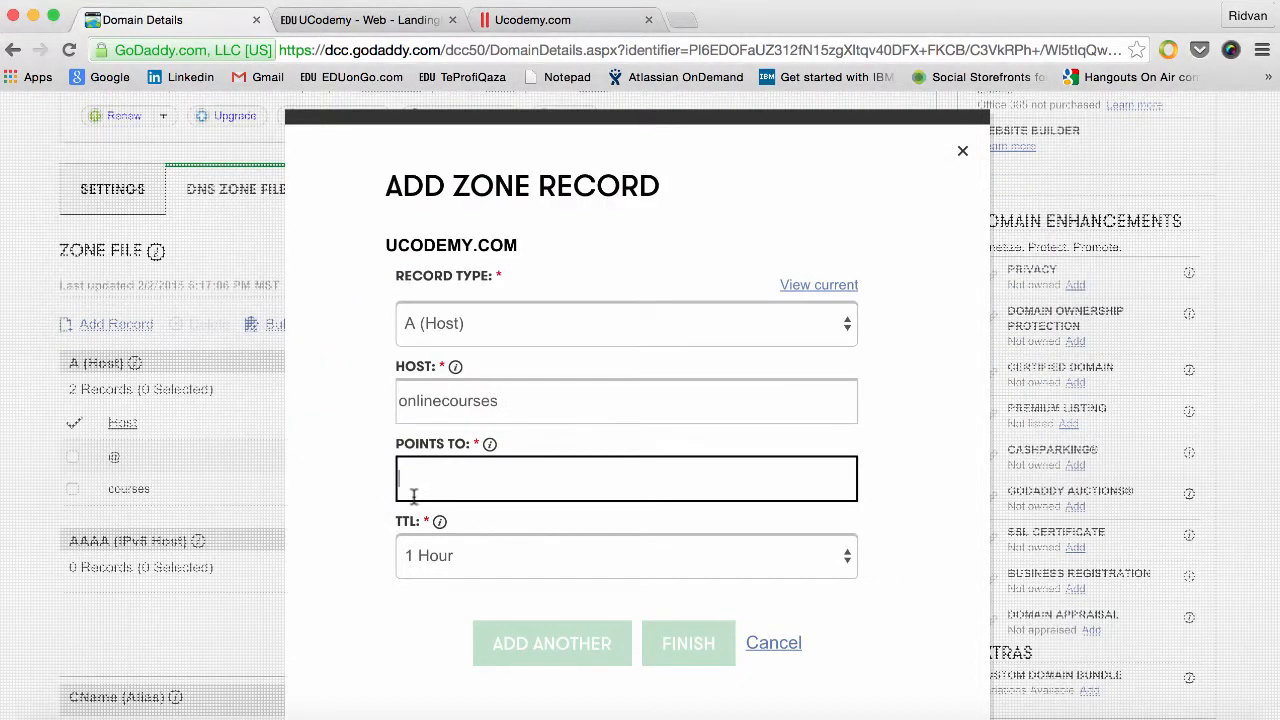
pyautogui.press('super+v')
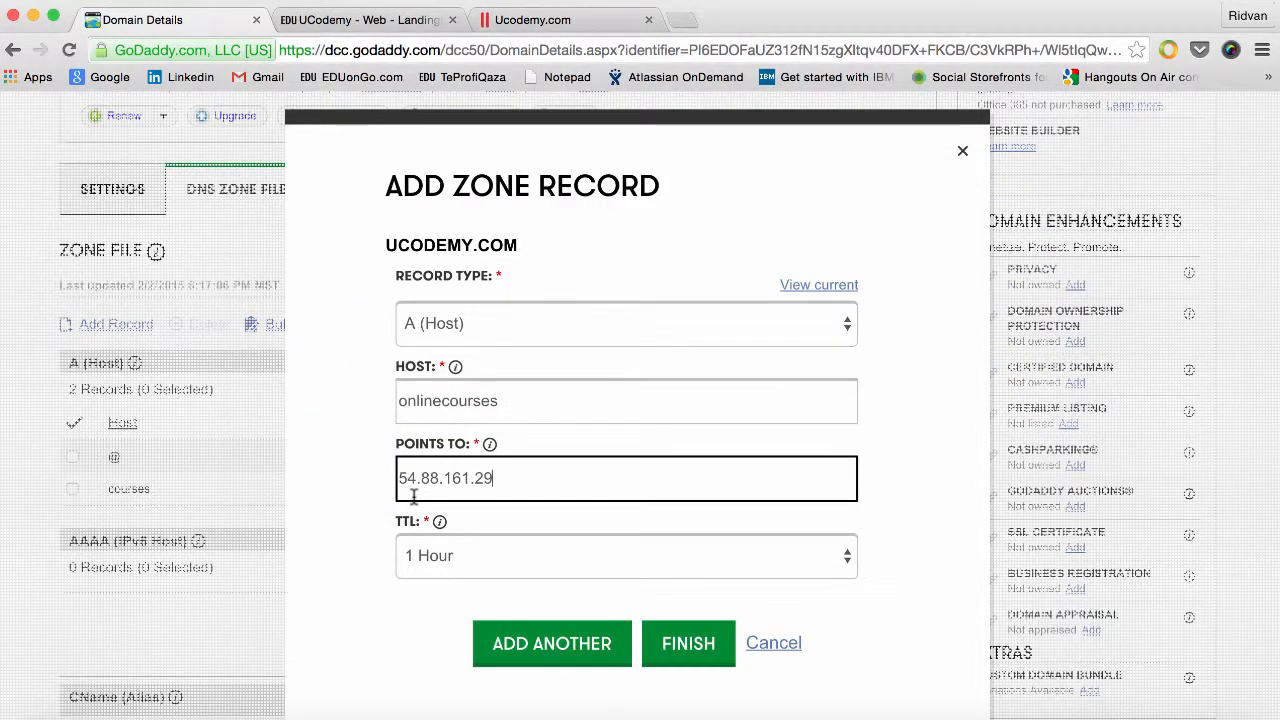
# Set the new record's TTL to 1/2 Hour and save the finished record to the zone file.
pyautogui.click(425, 556)
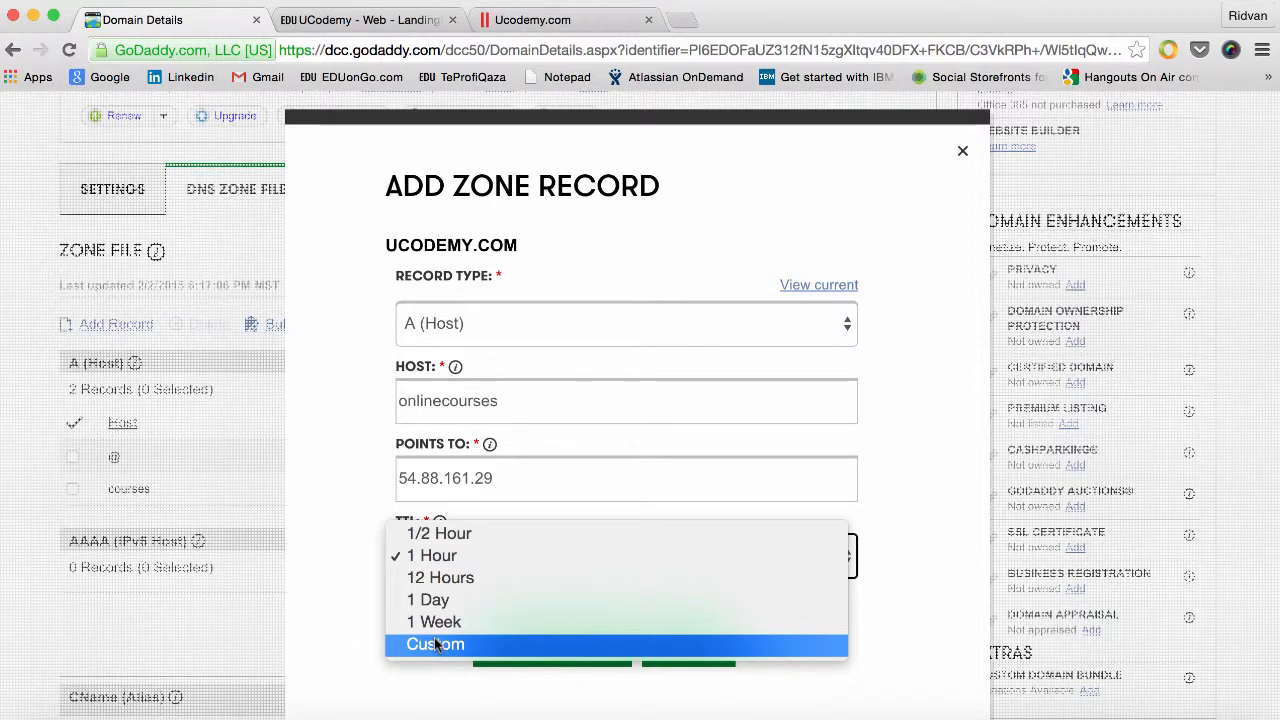
pyautogui.click(436, 537)
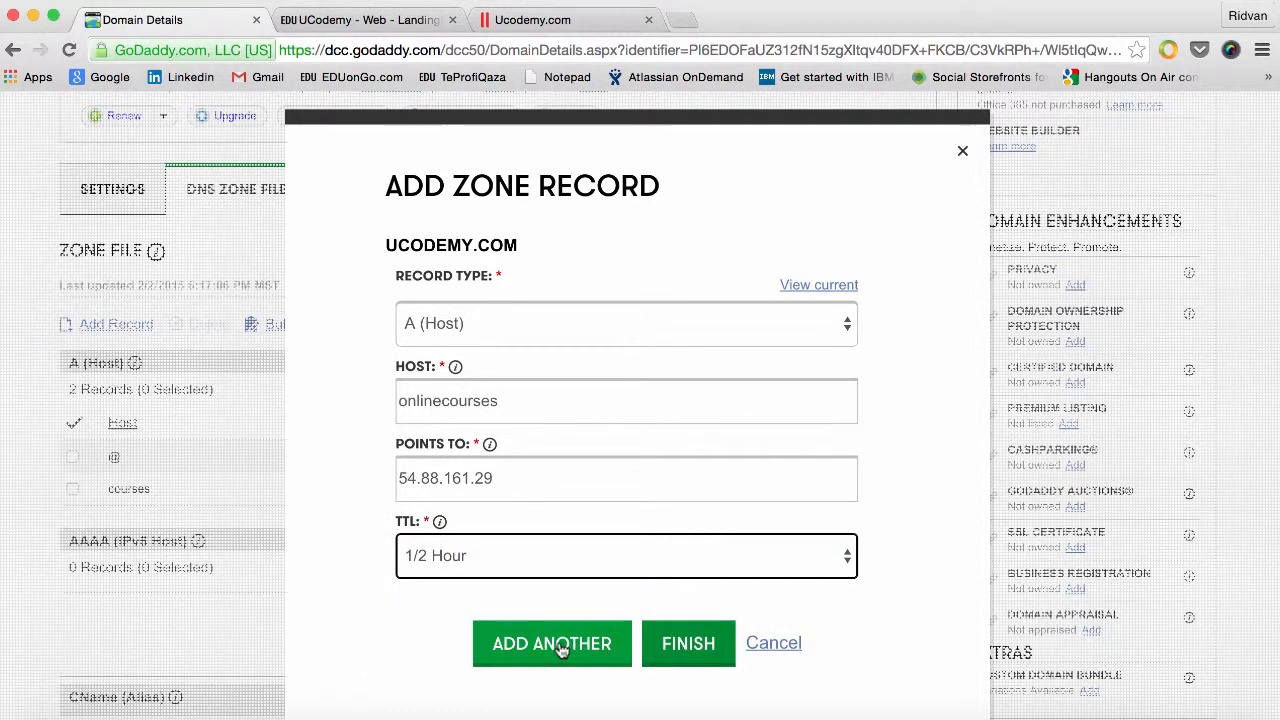
pyautogui.click(688, 643)
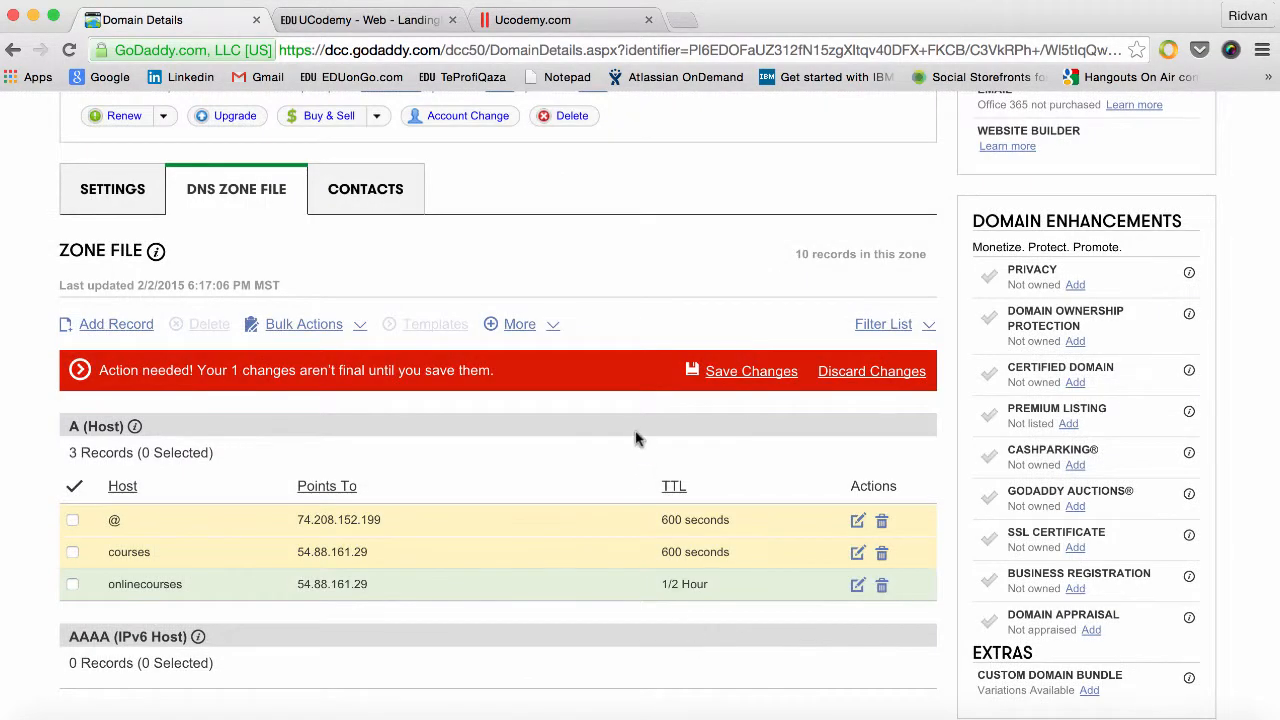
pyautogui.click(742, 375)
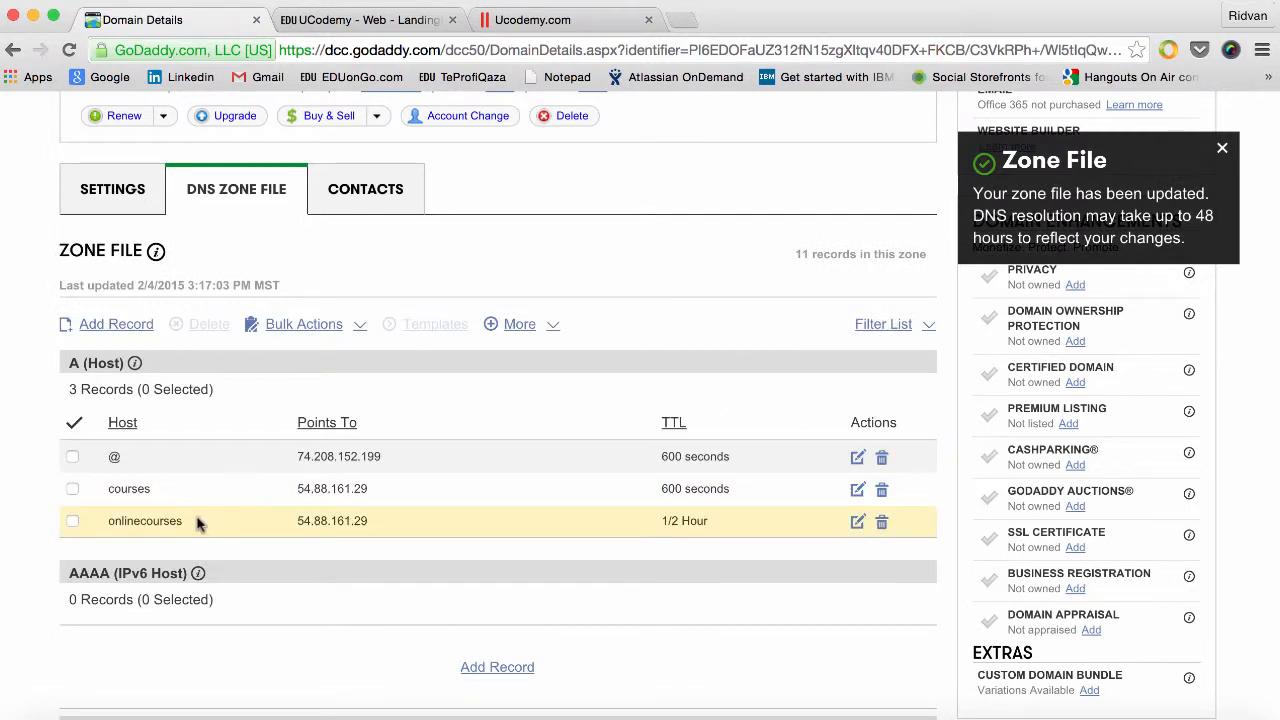
# Examine the host name and IP address of the onlinecourses entry under A (Host).
pyautogui.moveTo(182, 521); pyautogui.dragTo(151, 521)
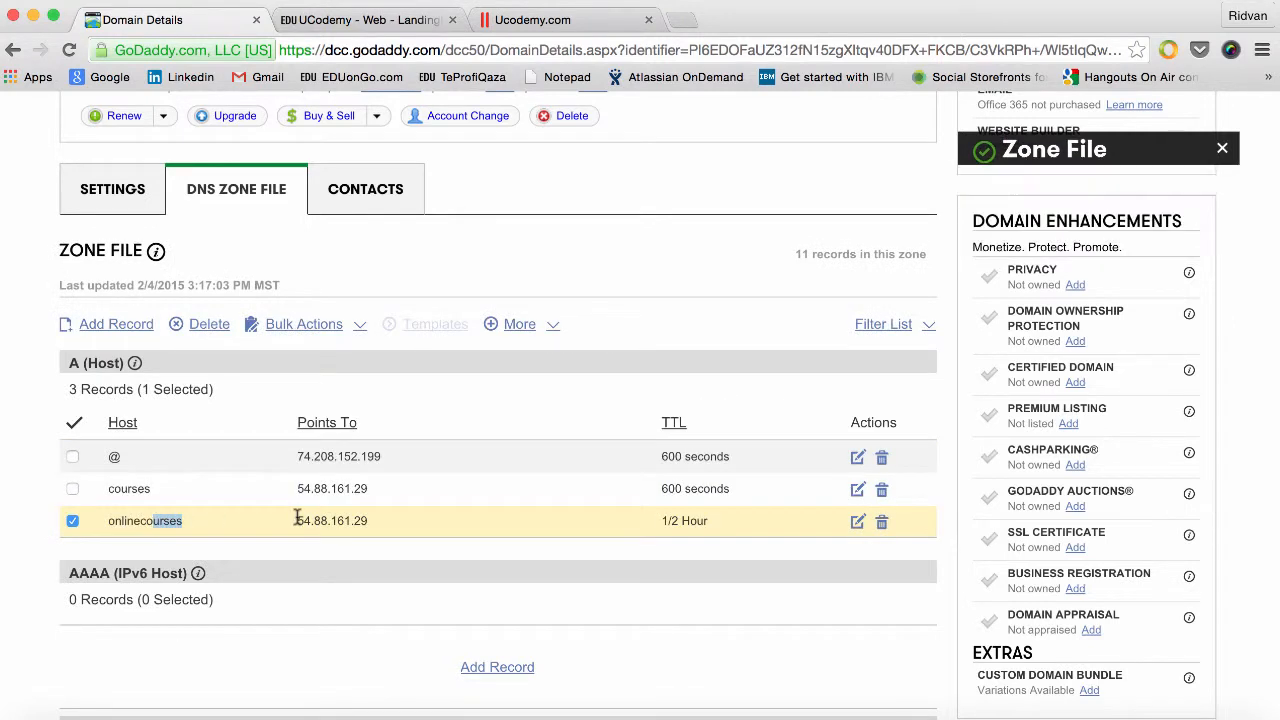
pyautogui.moveTo(297, 517); pyautogui.dragTo(403, 523)
pyautogui.click(403, 525)
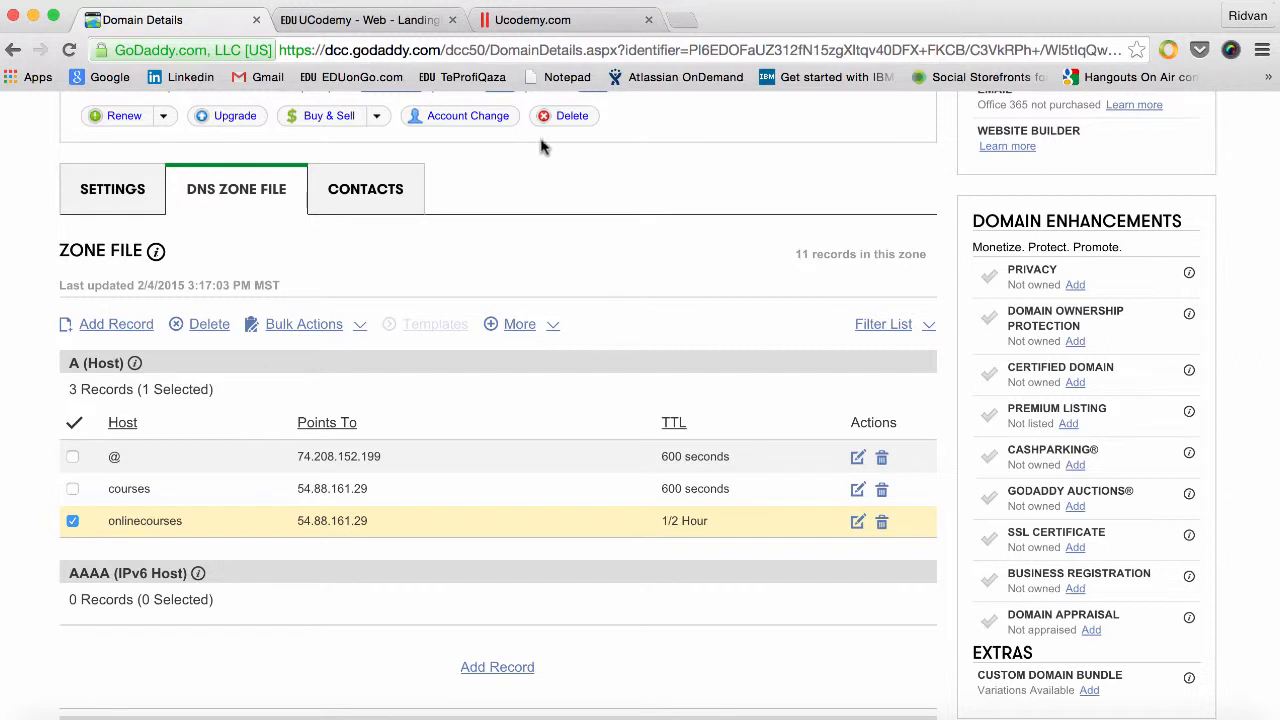
# Load onlinecourses.ucodemy.com in a new browser tab to test the subdomain.
pyautogui.click(680, 20)
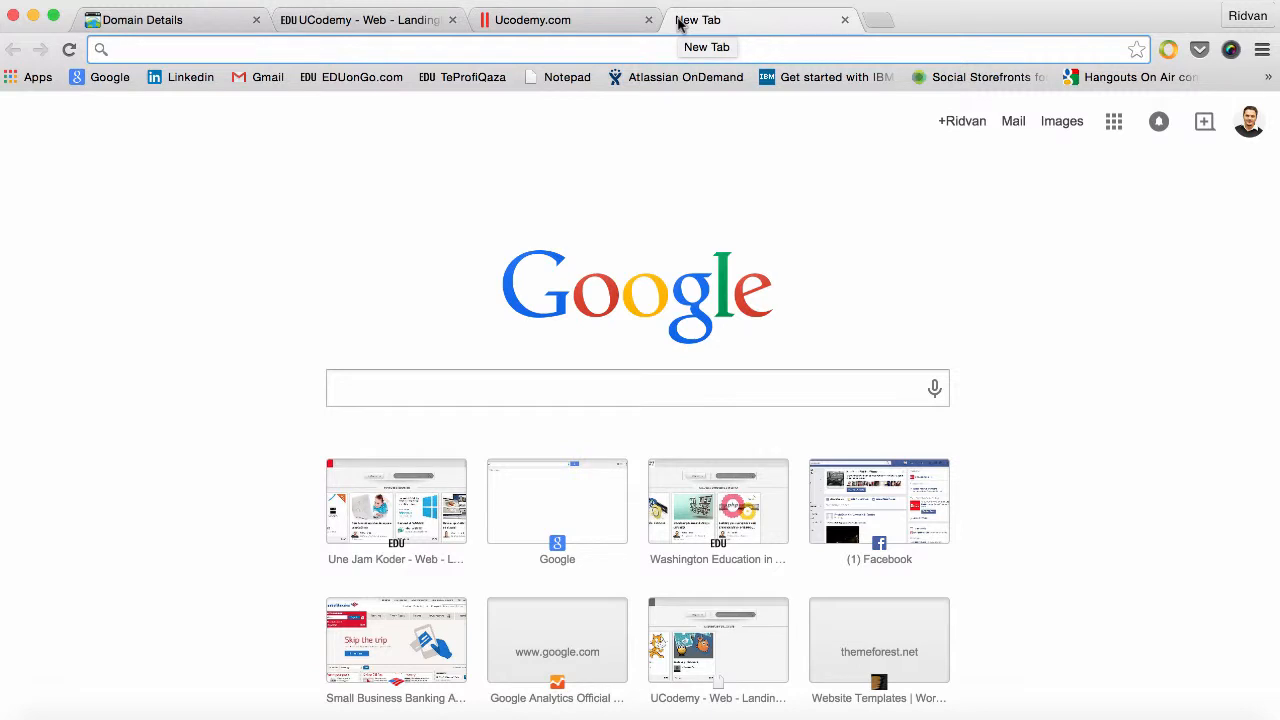
pyautogui.write('onlin')
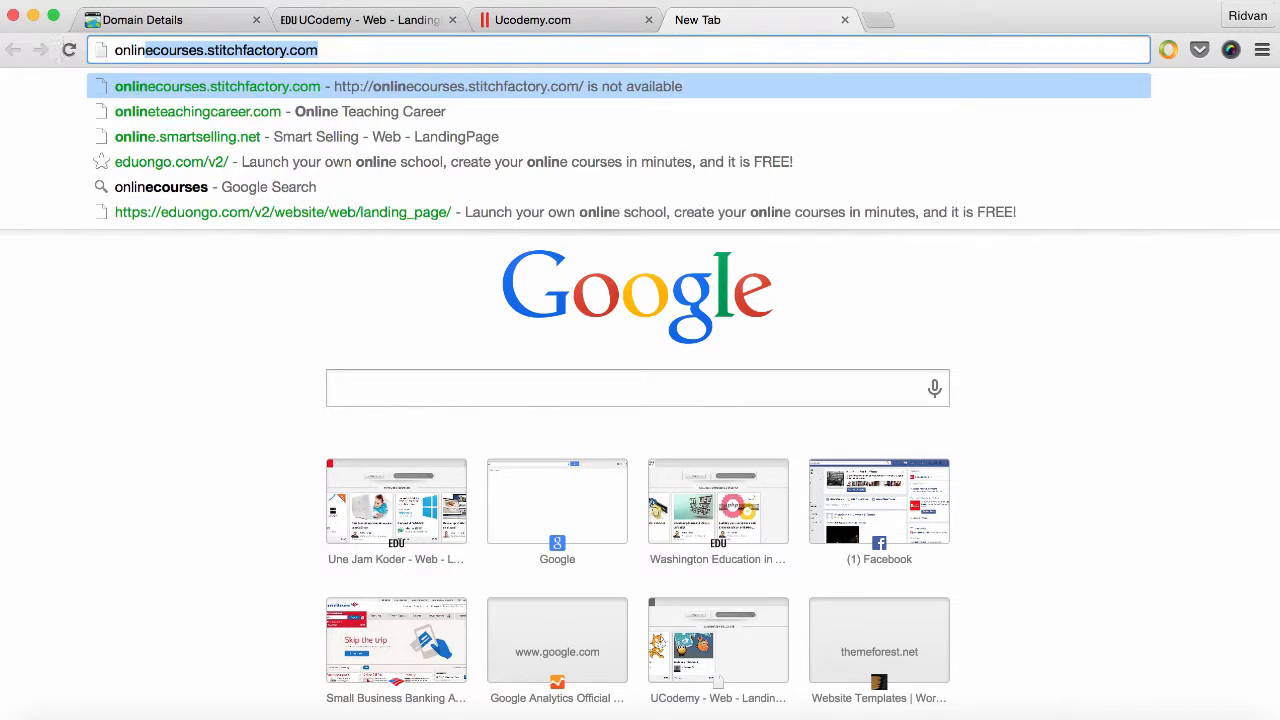
pyautogui.write('course')
pyautogui.press('BackSpace')
pyautogui.press('BackSpace')
pyautogui.press('BackSpace')
pyautogui.press('BackSpace')
pyautogui.press('BackSpace')
pyautogui.press('BackSpace')
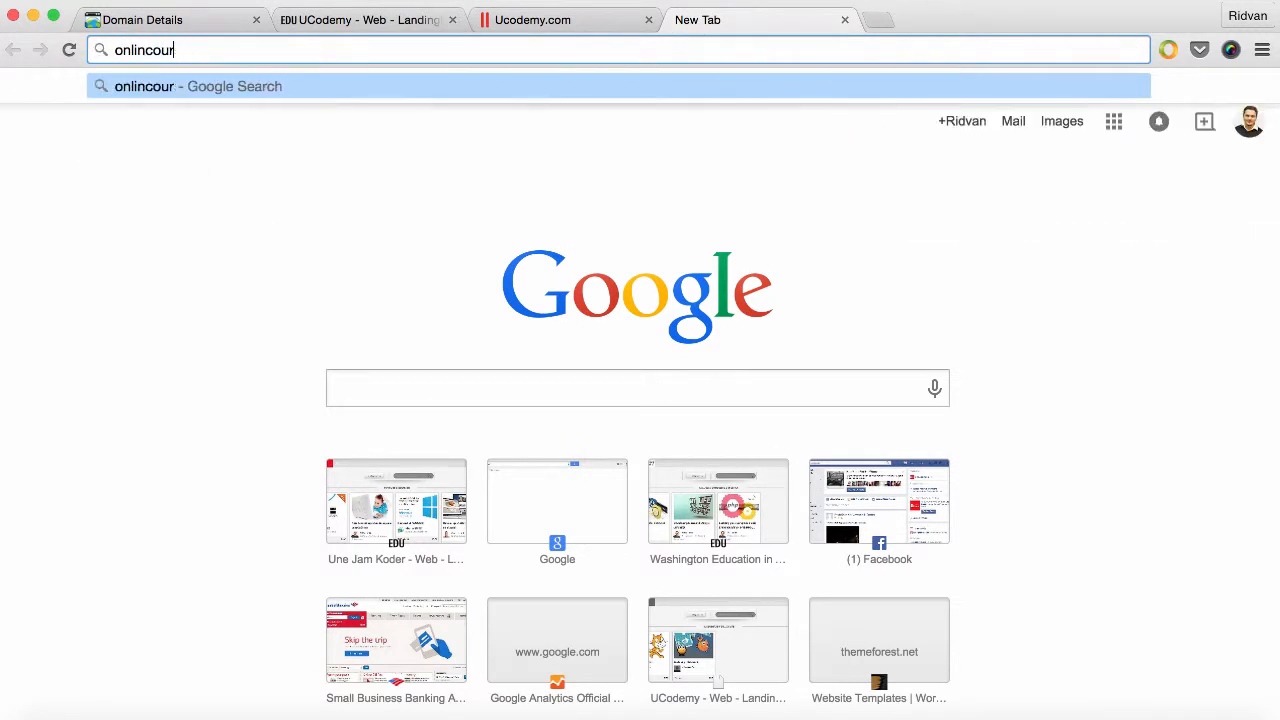
pyautogui.write('ecourses.')
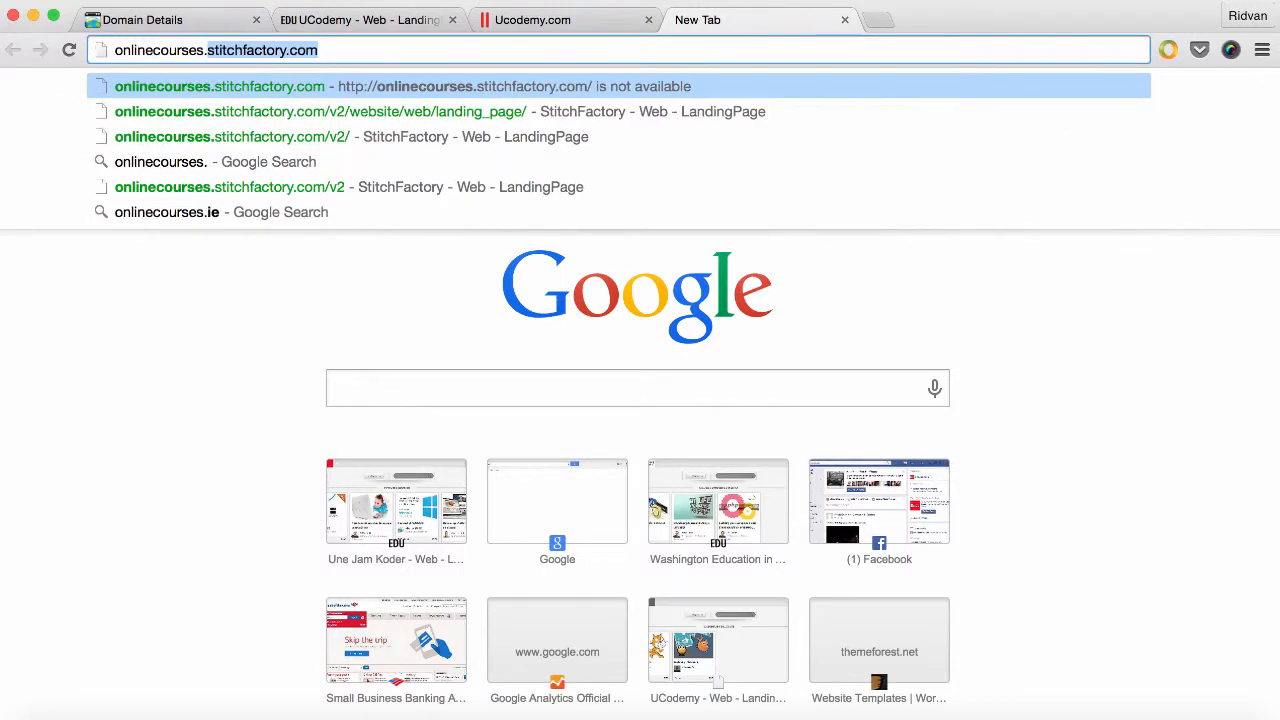
pyautogui.write('ucodemy.com')
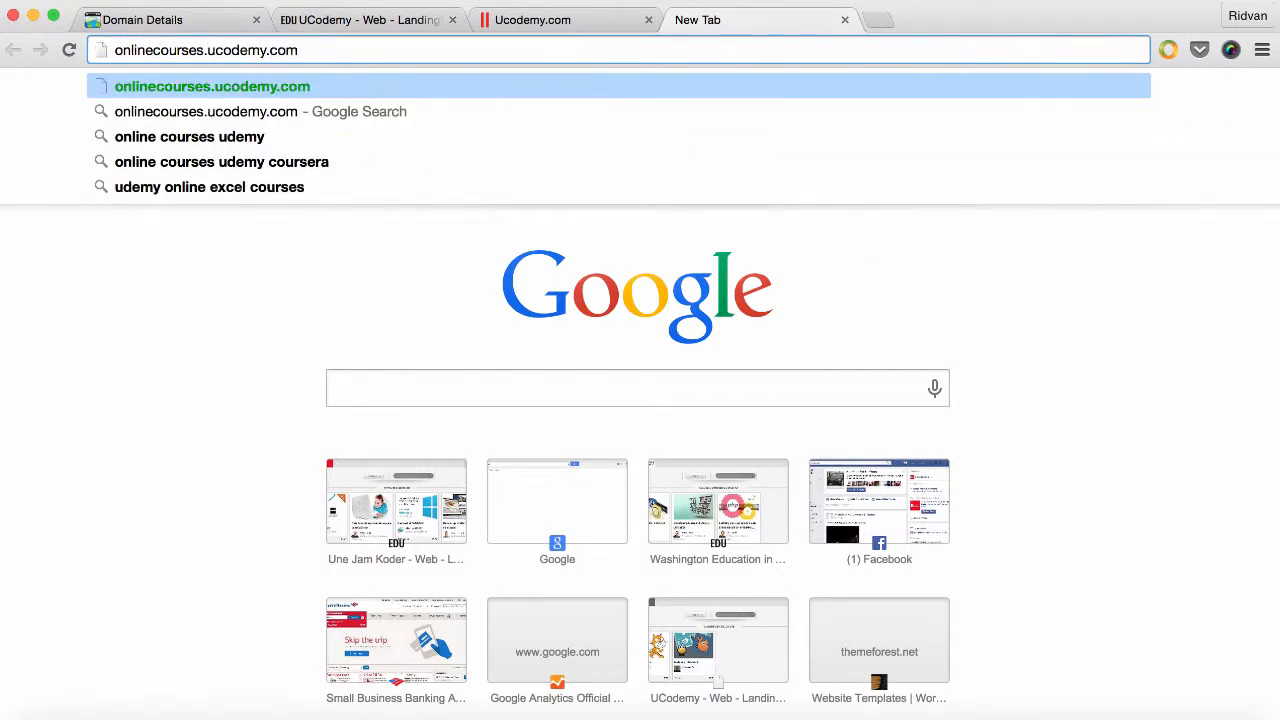
pyautogui.press('Return')
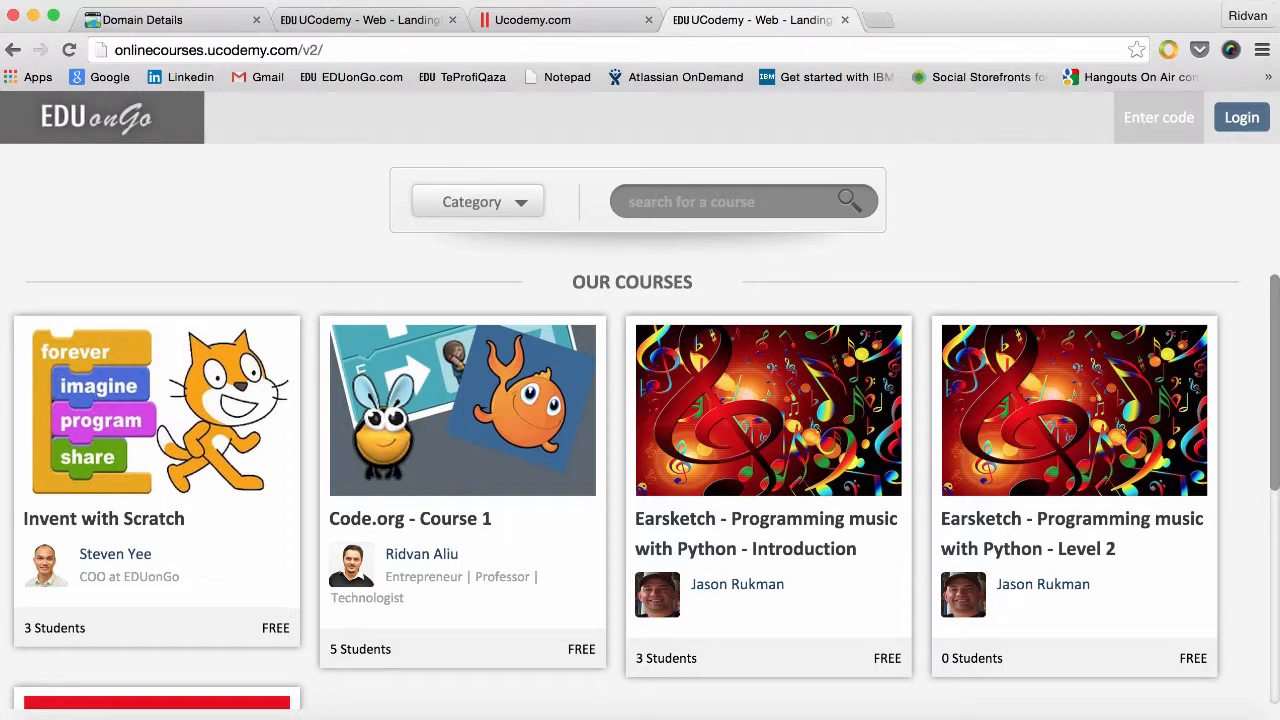
# Switch to the TextEdit note and review the contact e-mail below the IP address.
pyautogui.click(452, 703)
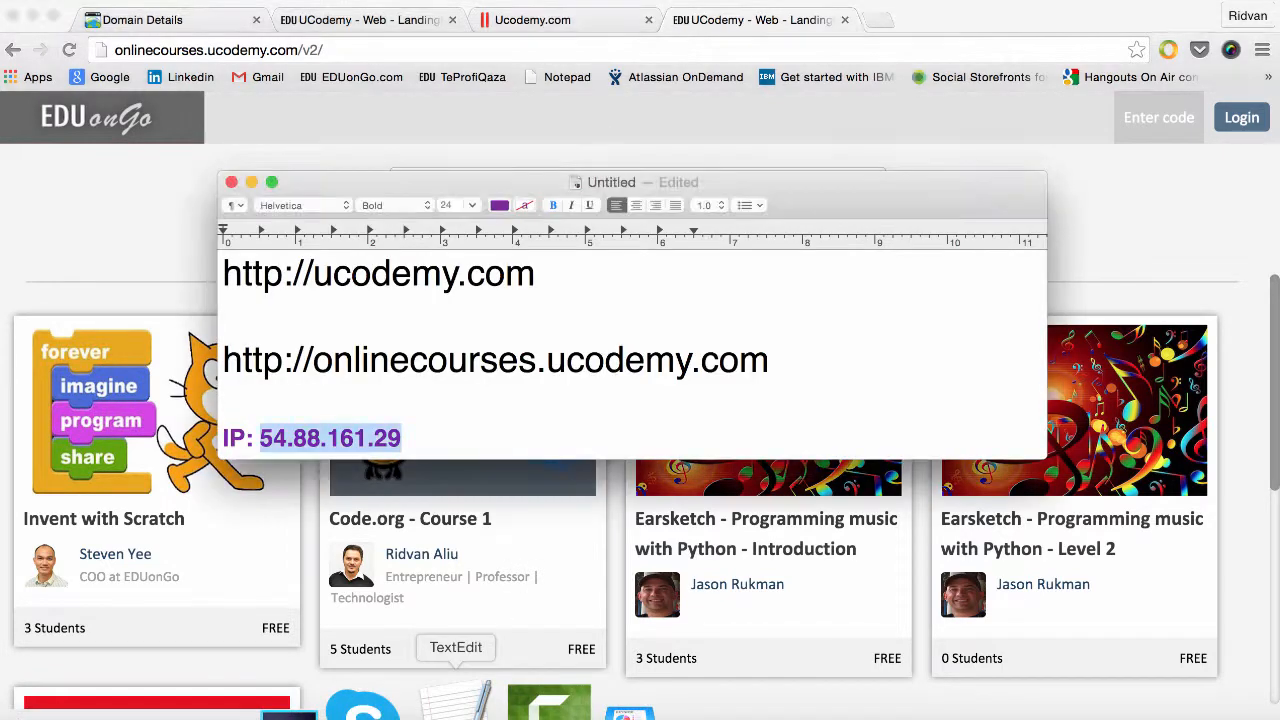
pyautogui.click(487, 399)
pyautogui.scroll(-3, 487, 400)
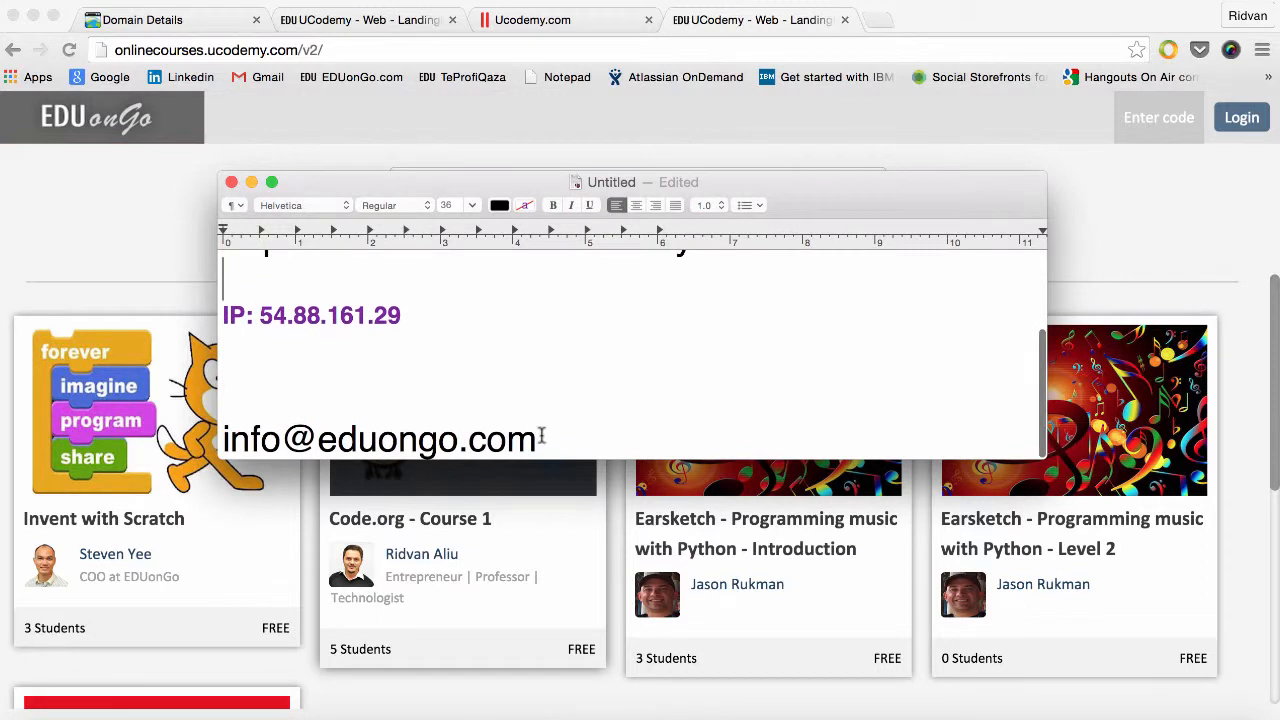
pyautogui.moveTo(542, 435); pyautogui.dragTo(224, 430)
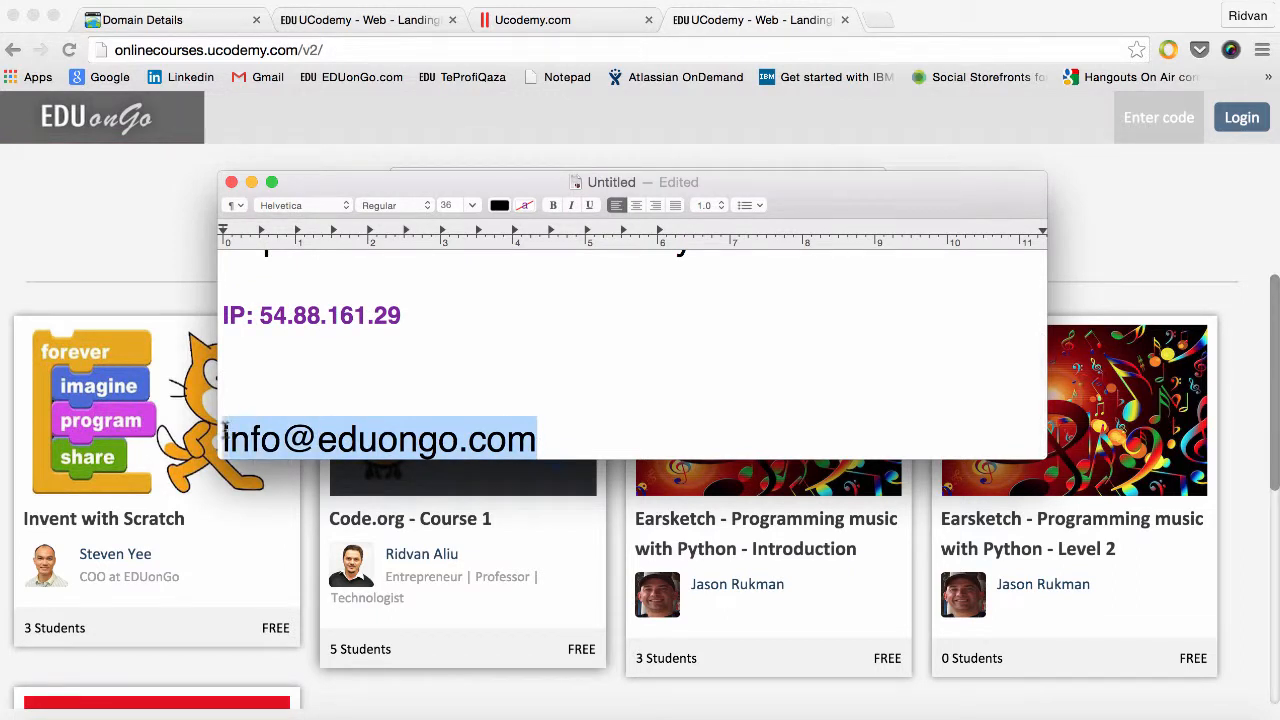
pyautogui.click(290, 399)
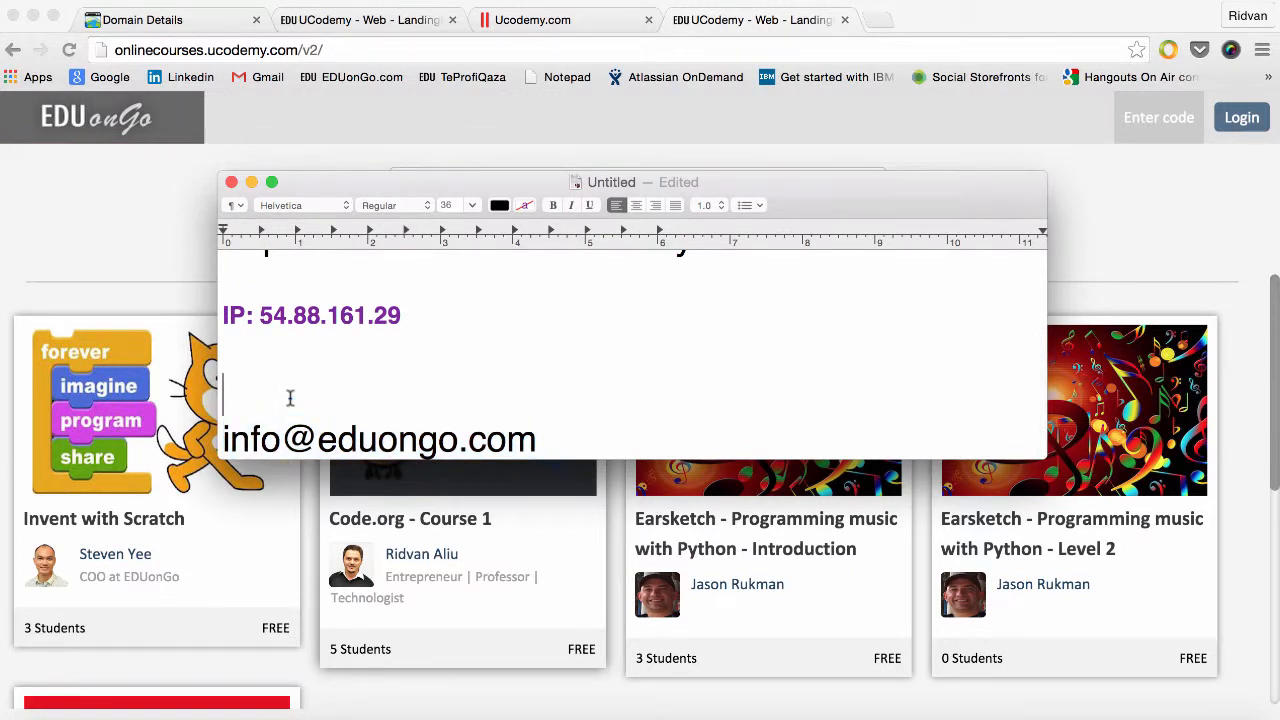